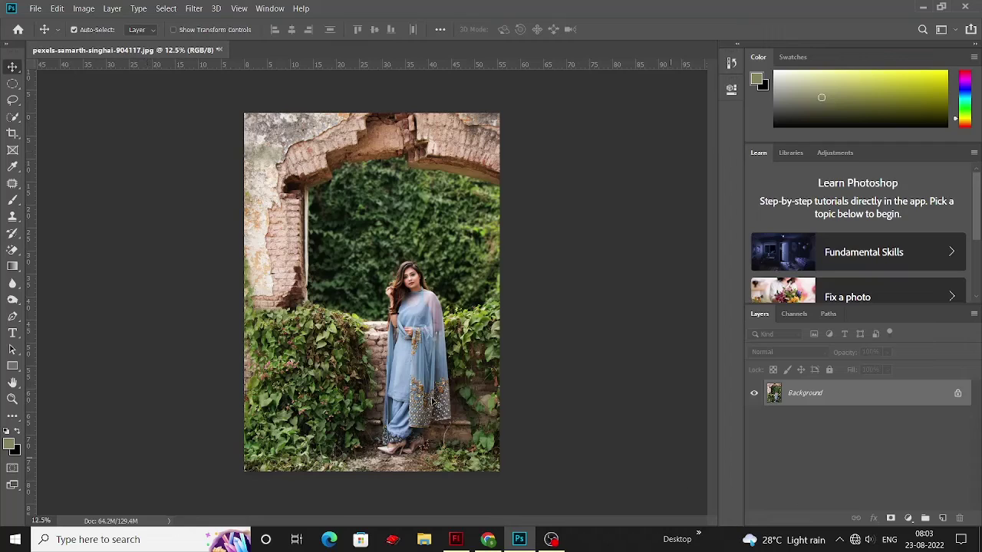
Duplicate the Background and add Selective Color with Reds Cyan -100, Magenta +100, Yellow +100
{"action": "left_click_drag", "start_coordinate": [945, 404], "coordinate": [943, 518]}
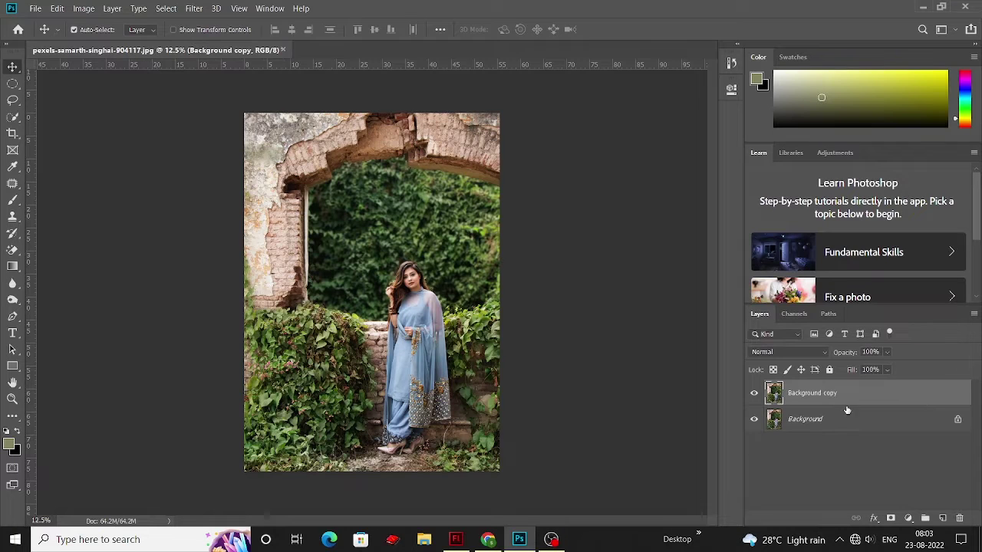
{"action": "left_click", "coordinate": [908, 518]}
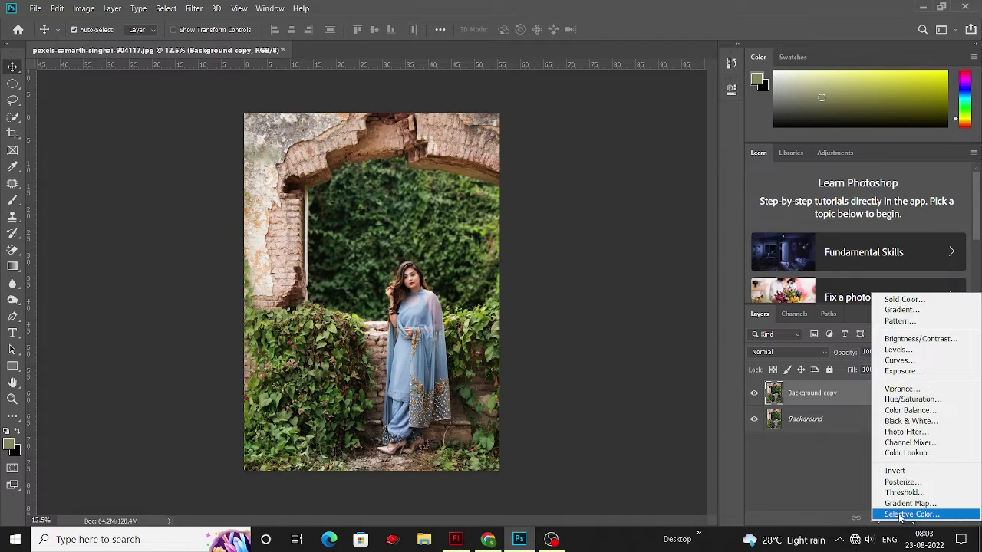
{"action": "left_click", "coordinate": [906, 517]}
{"action": "left_click_drag", "start_coordinate": [623, 167], "coordinate": [545, 168]}
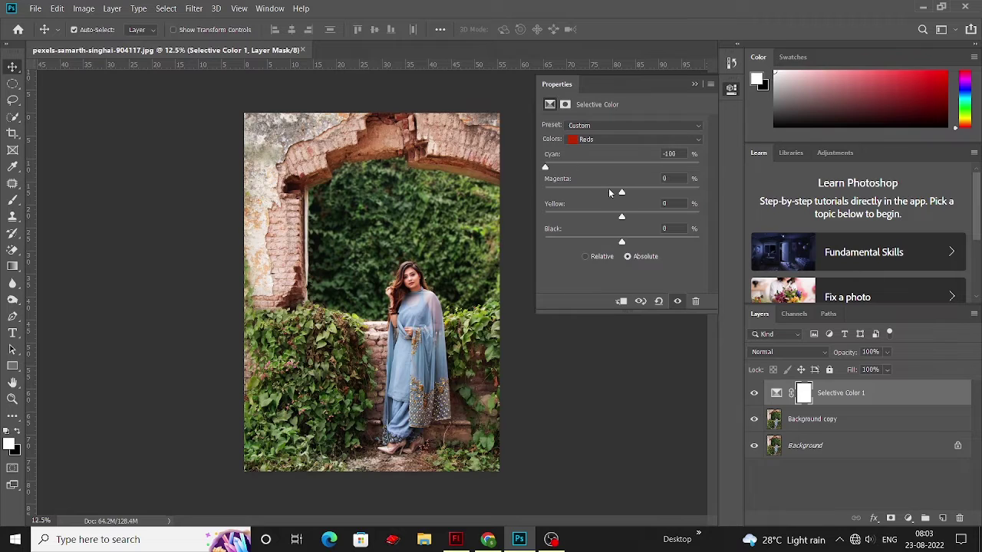
{"action": "left_click_drag", "start_coordinate": [639, 193], "coordinate": [698, 192]}
{"action": "left_click_drag", "start_coordinate": [621, 217], "coordinate": [698, 217]}
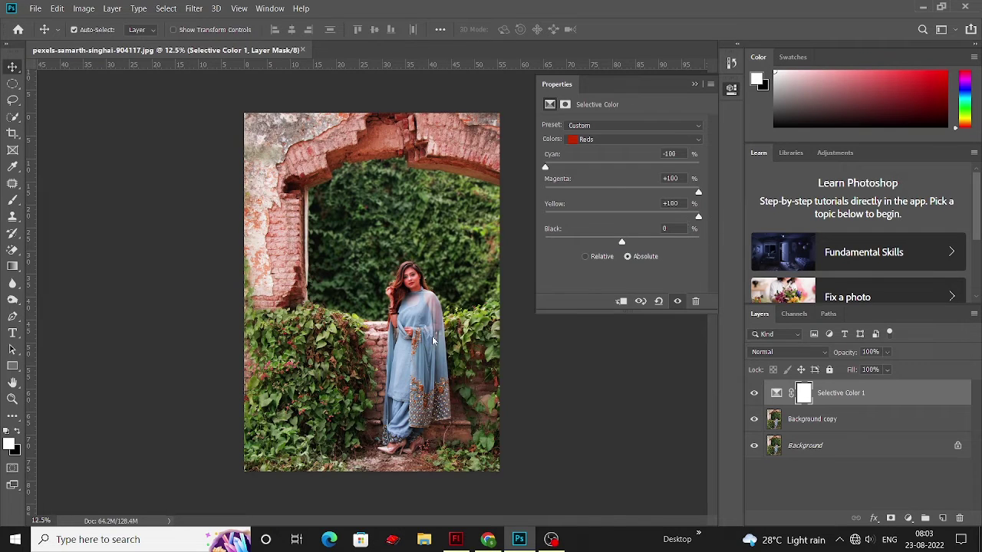
{"action": "left_click", "coordinate": [694, 85]}
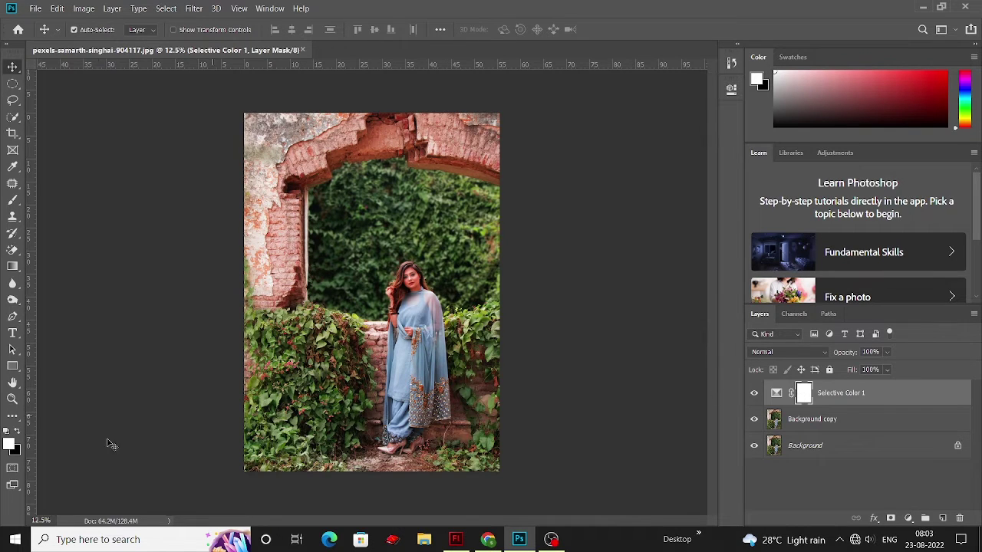
Paint the Selective Color 1 mask black over the woman's skin with a 74% opacity brush
{"action": "left_click", "coordinate": [17, 434]}
{"action": "key", "text": "b"}
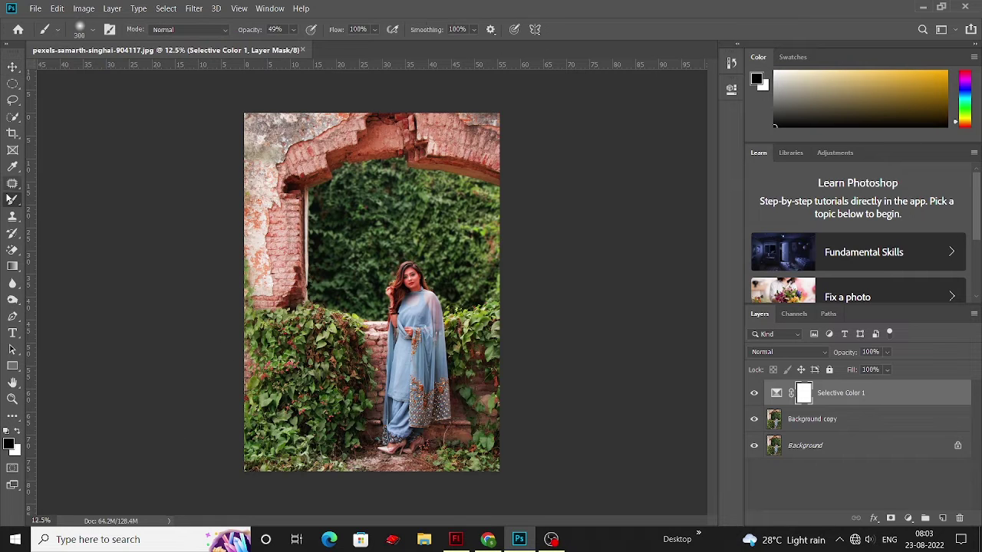
{"action": "scroll", "coordinate": [367, 267], "scroll_direction": "up", "scroll_amount": 1}
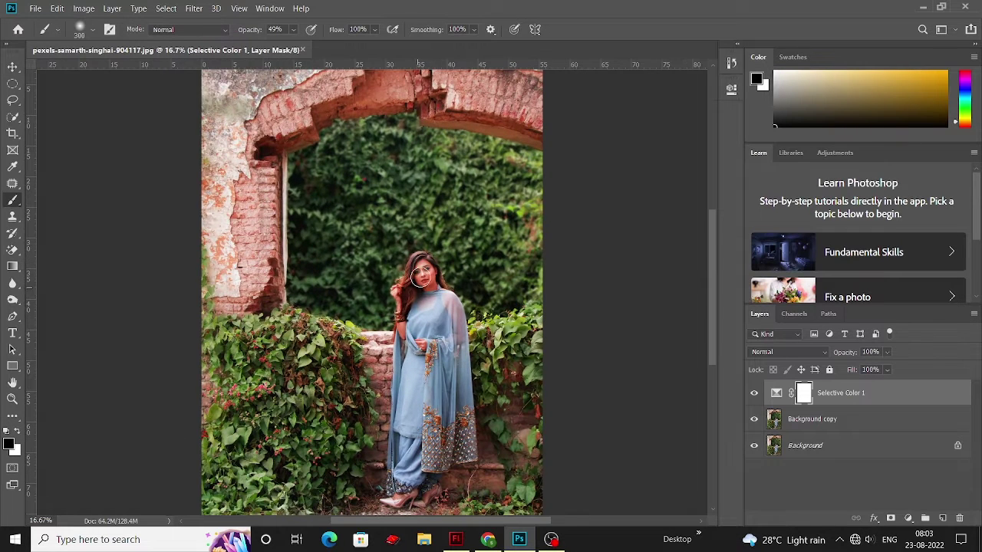
{"action": "mouse_move", "coordinate": [398, 313]}
{"action": "left_mouse_down"}
{"action": "mouse_move", "coordinate": [395, 351]}
{"action": "mouse_move", "coordinate": [405, 334]}
{"action": "mouse_move", "coordinate": [422, 342]}
{"action": "left_mouse_up"}
{"action": "left_click_drag", "start_coordinate": [295, 31], "coordinate": [316, 44]}
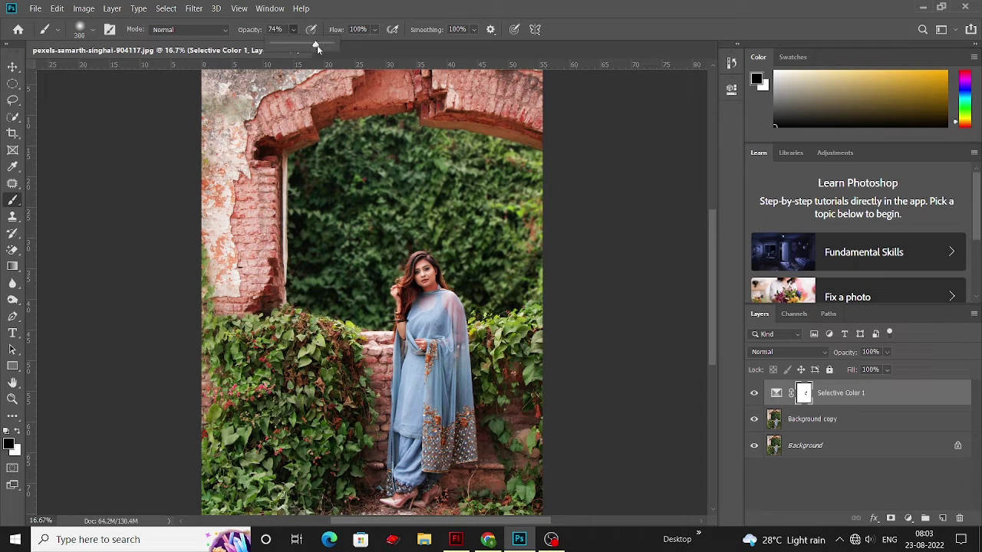
{"action": "scroll", "coordinate": [430, 495], "scroll_direction": "down", "scroll_amount": 1}
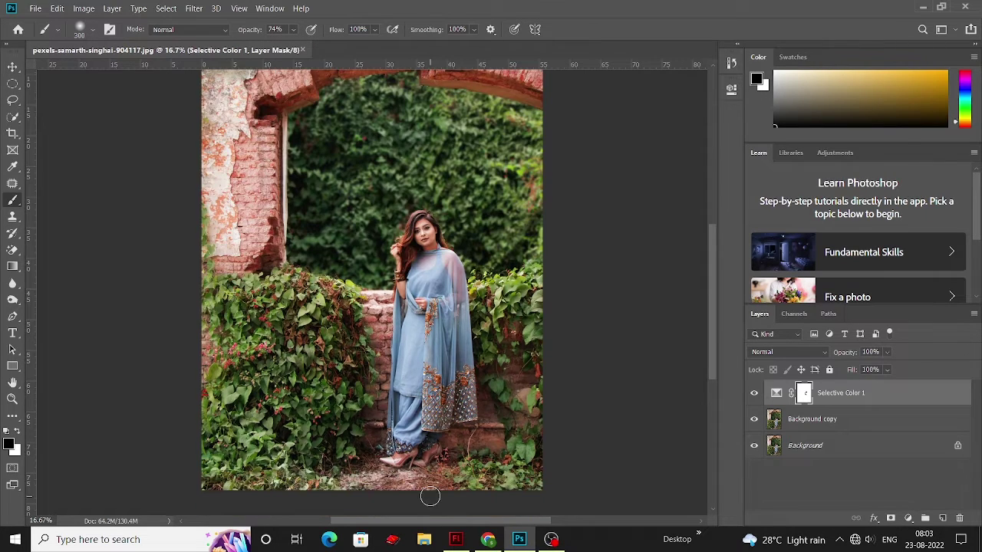
{"action": "left_click", "coordinate": [14, 67]}
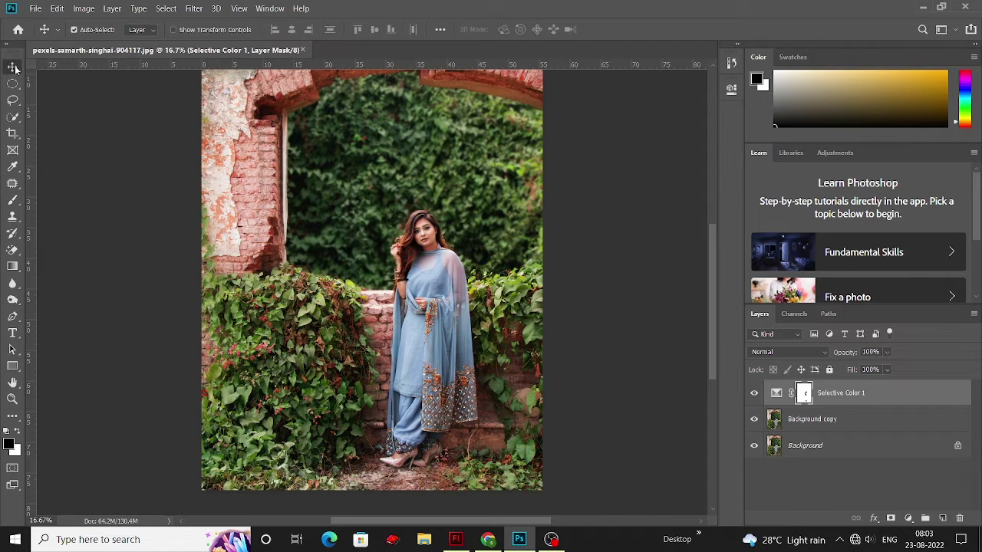
Merge Background copy and Selective Color 1 into a single layer
{"action": "left_click", "coordinate": [873, 423], "text": "shift"}
{"action": "right_click", "coordinate": [871, 399]}
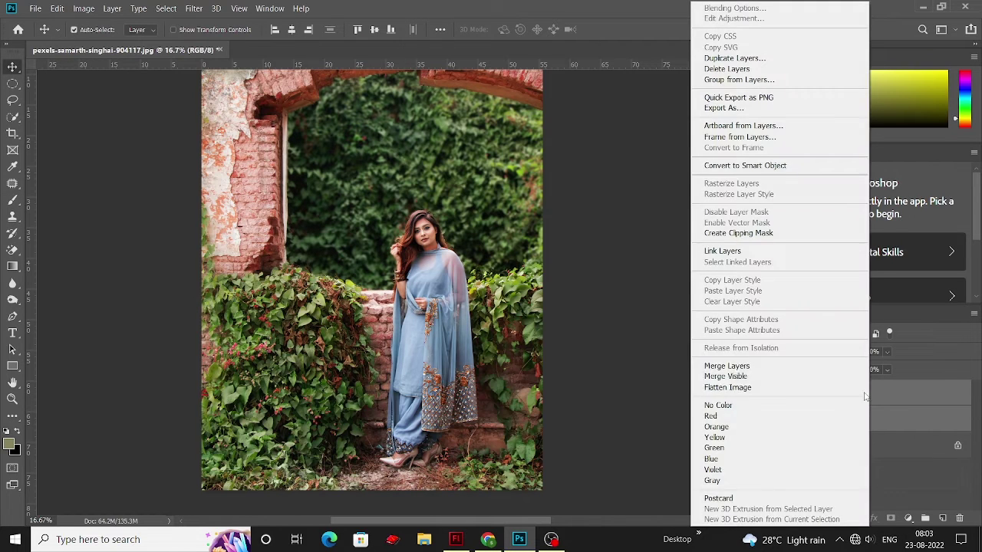
{"action": "left_click", "coordinate": [767, 365]}
Duplicate the merged layer and open the copy in the Camera Raw Filter
{"action": "left_click_drag", "start_coordinate": [910, 399], "coordinate": [942, 518]}
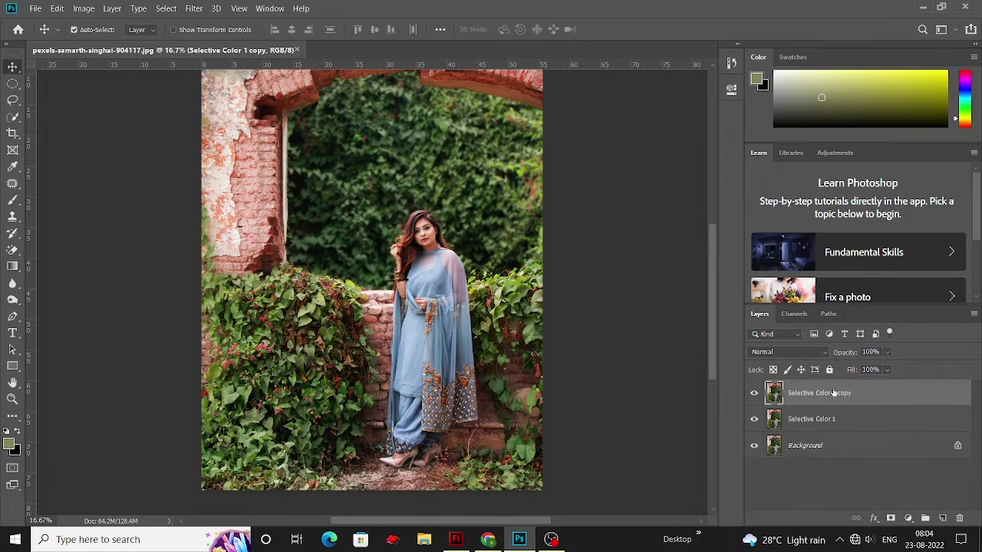
{"action": "left_click", "coordinate": [193, 8]}
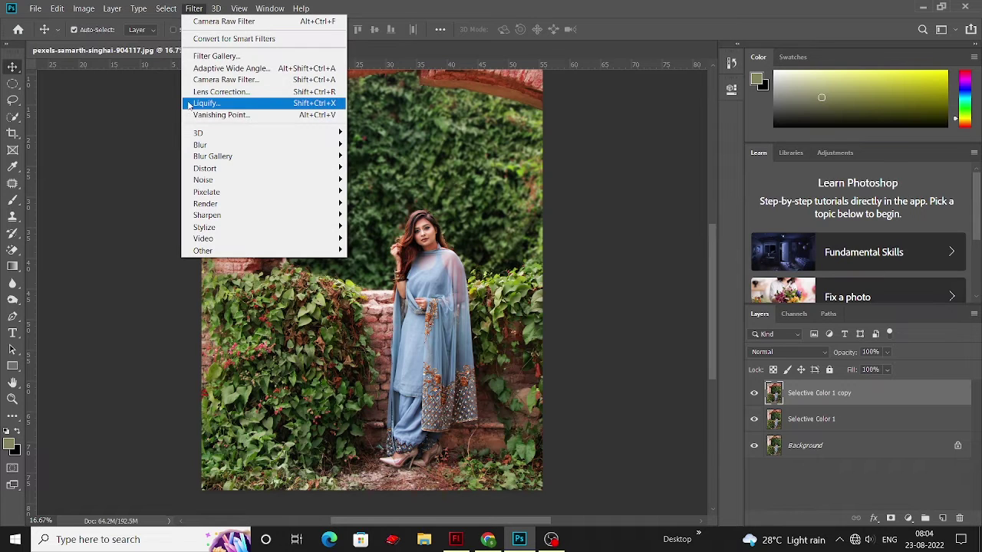
{"action": "left_click", "coordinate": [230, 86]}
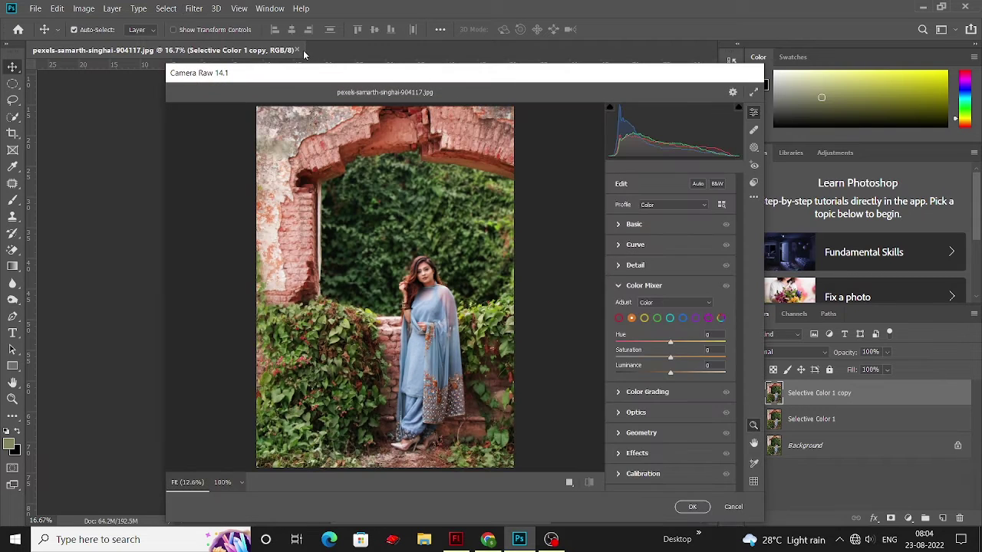
In the Basic panel, set Exposure to +0.30 and Contrast to +25
{"action": "scroll", "coordinate": [429, 268], "scroll_direction": "up", "scroll_amount": 2}
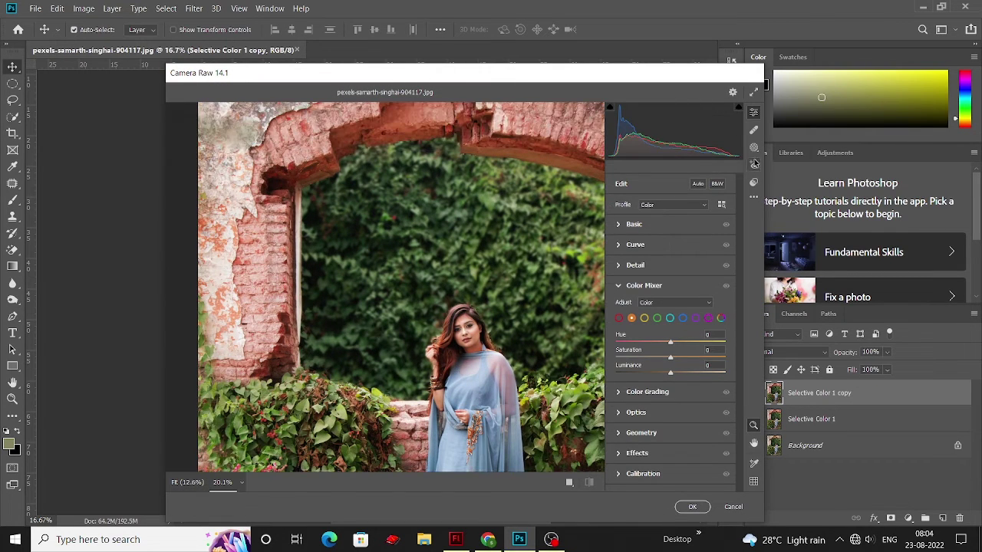
{"action": "left_click", "coordinate": [618, 224]}
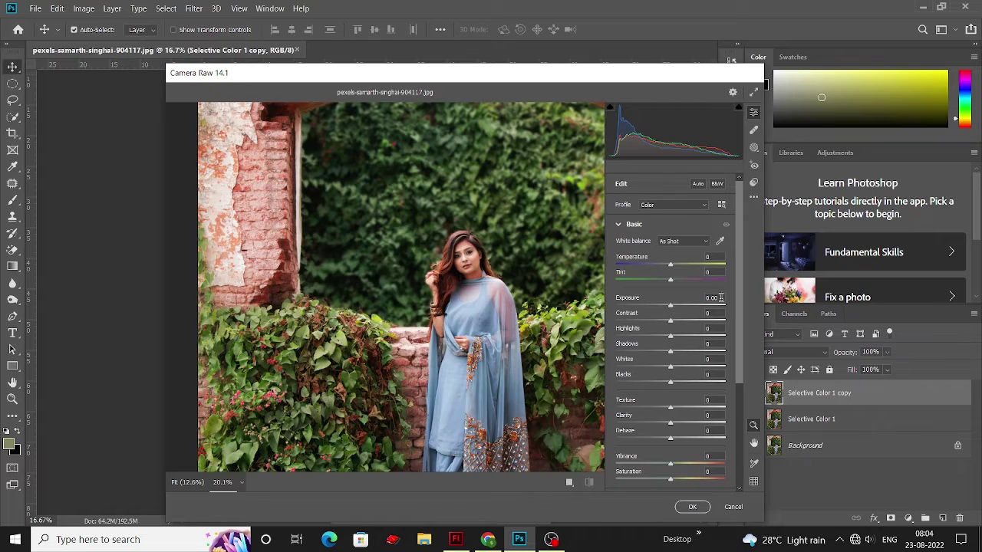
{"action": "left_click_drag", "start_coordinate": [672, 303], "coordinate": [678, 303]}
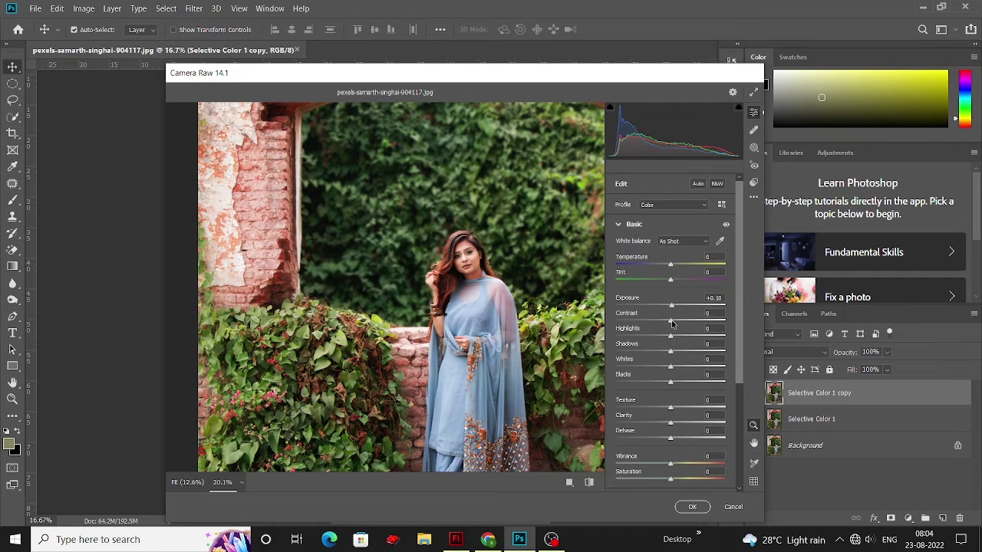
{"action": "left_click_drag", "start_coordinate": [684, 318], "coordinate": [685, 318]}
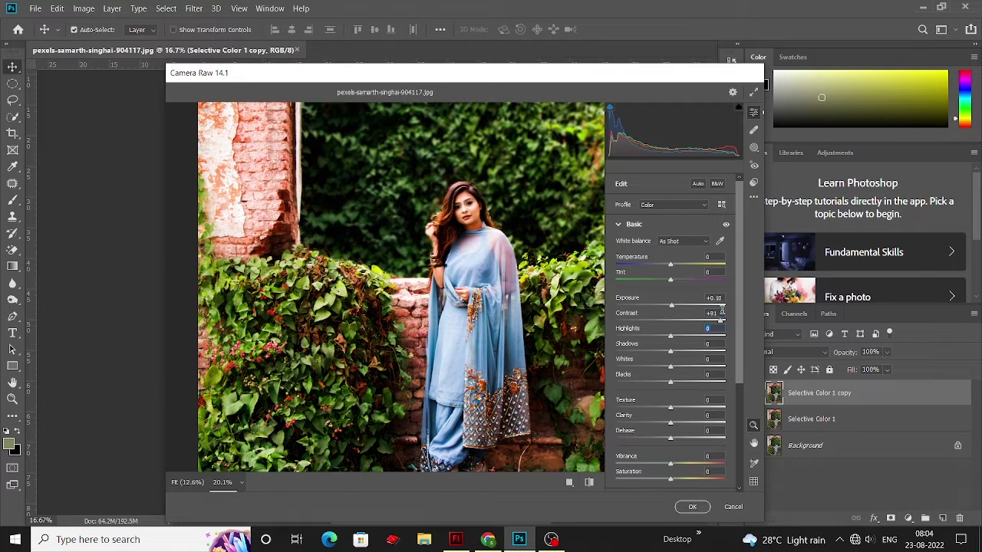
{"action": "left_click_drag", "start_coordinate": [721, 321], "coordinate": [726, 310]}
{"action": "type", "text": "-15"}
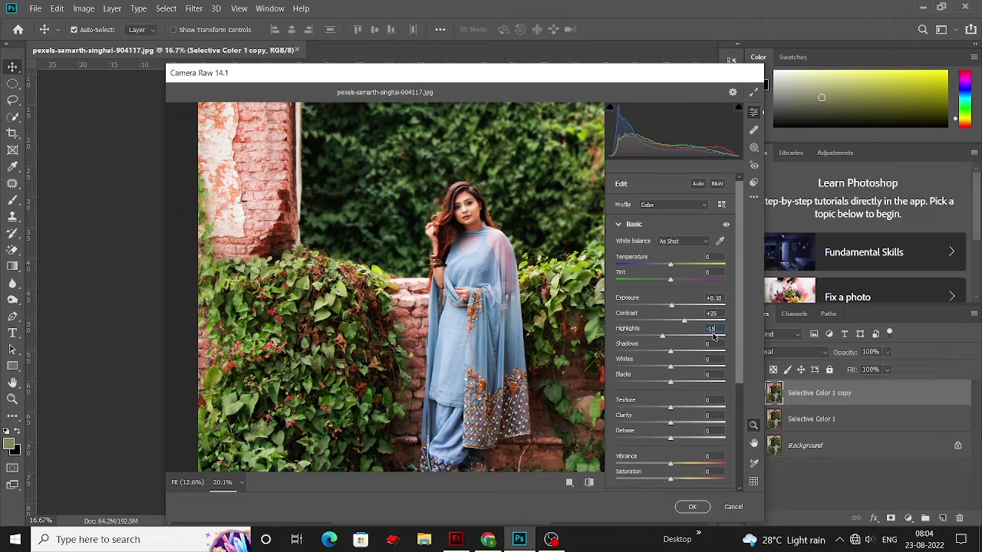
Set Highlights -15, Shadows +5, Clarity +15, Dehaze +10 and Vibrance 15
{"action": "left_click", "coordinate": [715, 343]}
{"action": "type", "text": "+5"}
{"action": "left_click", "coordinate": [720, 359]}
{"action": "type", "text": "10"}
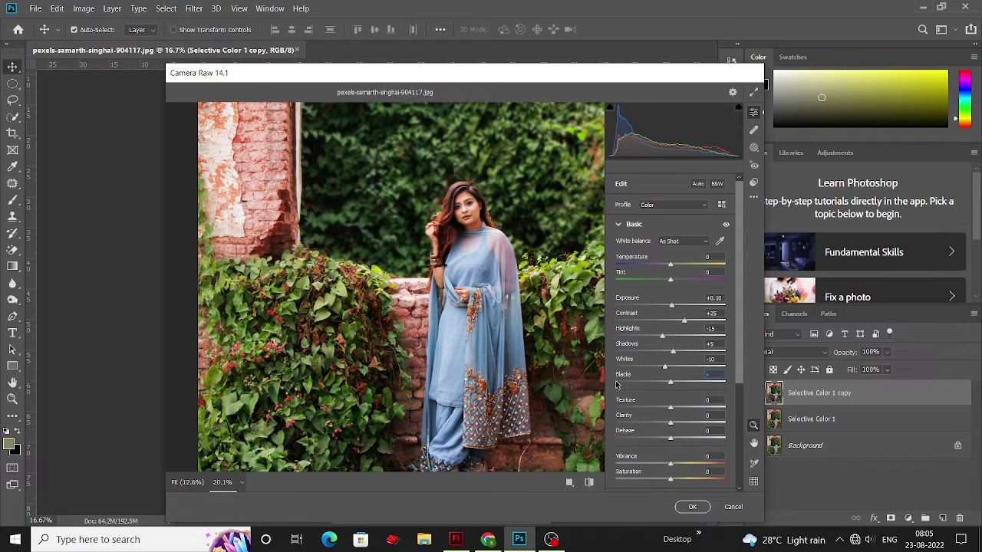
{"action": "type", "text": "10"}
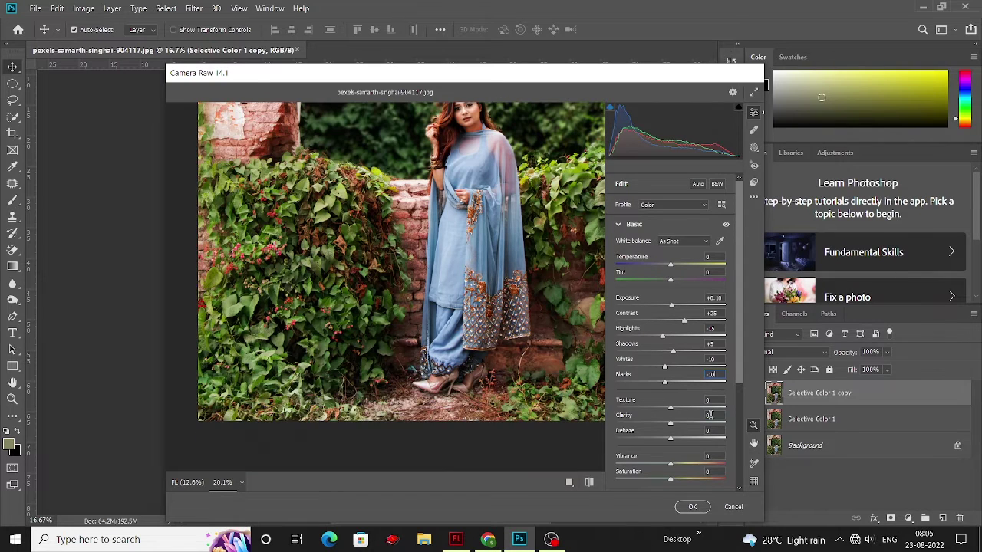
{"action": "type", "text": "15"}
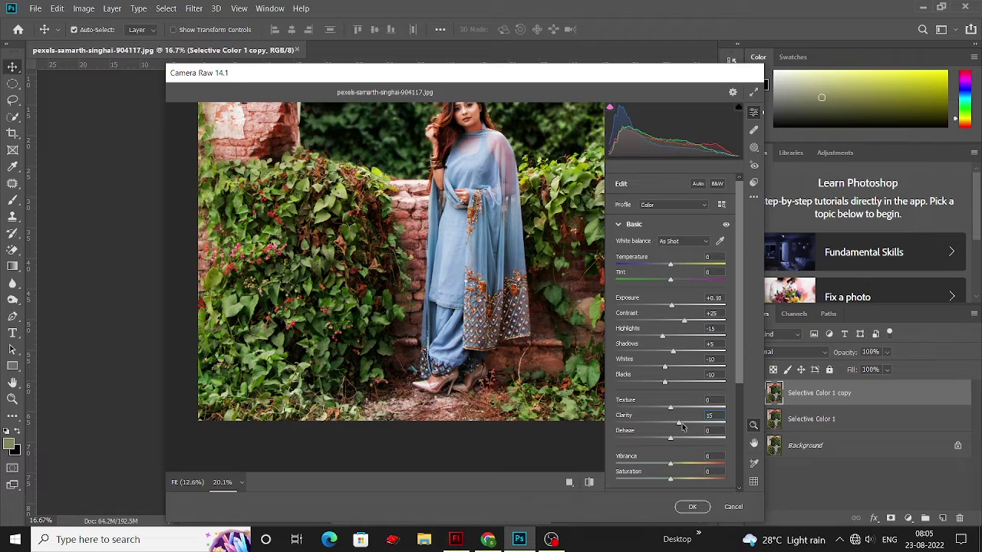
{"action": "key", "text": "Tab"}
{"action": "type", "text": "+10"}
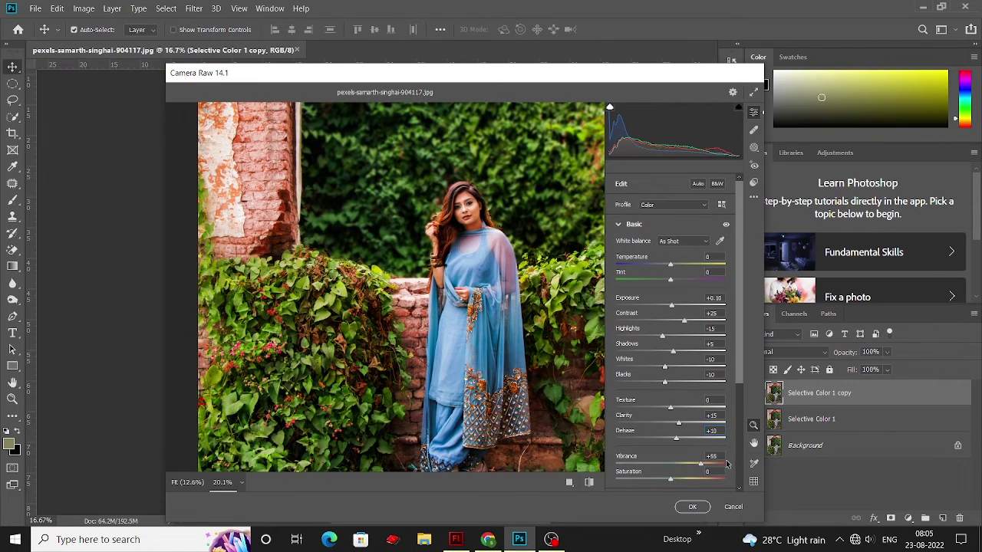
{"action": "left_click", "coordinate": [699, 462]}
{"action": "left_click", "coordinate": [718, 464]}
{"action": "type", "text": "1"}
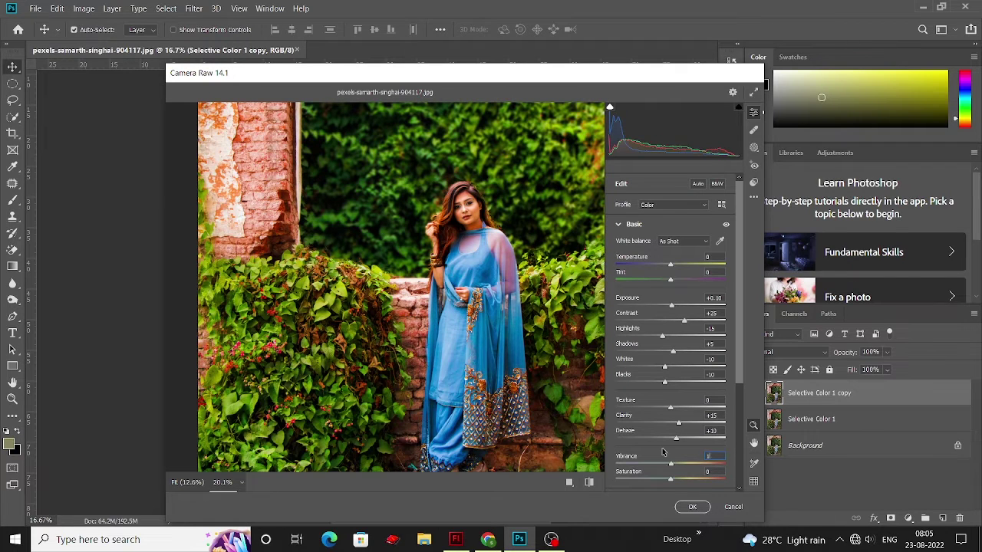
{"action": "type", "text": "5"}
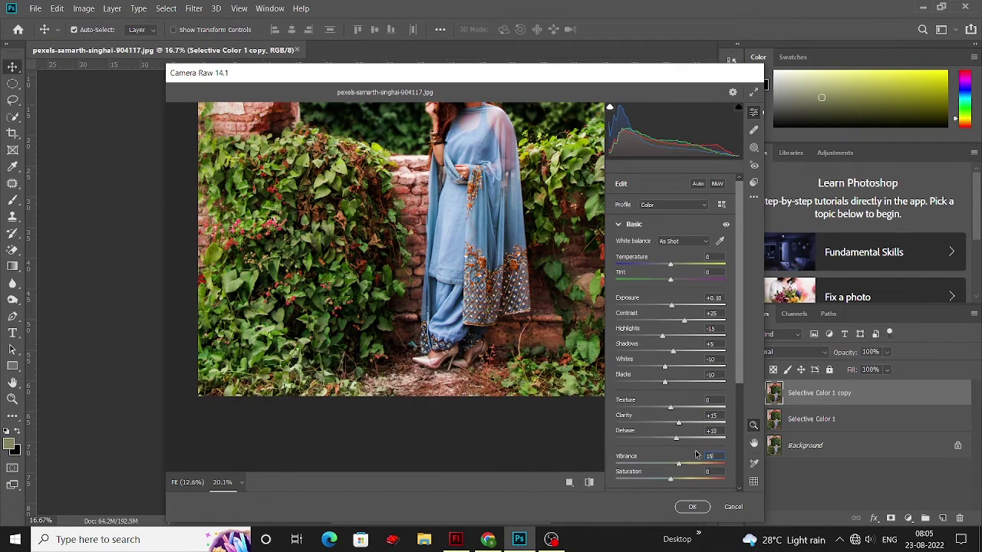
{"action": "scroll", "coordinate": [691, 445], "scroll_direction": "down", "scroll_amount": 1}
{"action": "scroll", "coordinate": [667, 399], "scroll_direction": "down", "scroll_amount": 2}
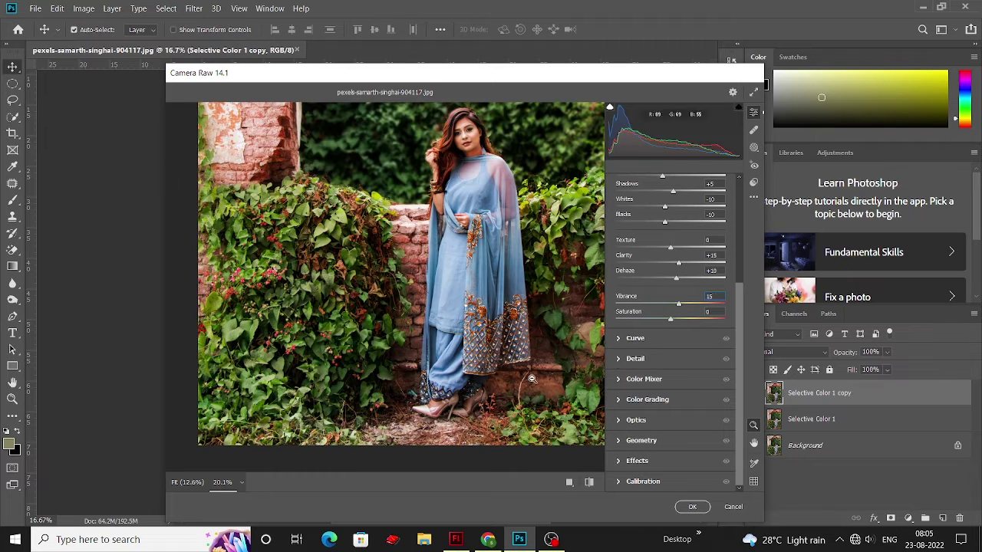
In the Detail panel, set Sharpening 13, Noise Reduction 17 and Color Noise Reduction 14
{"action": "left_click", "coordinate": [618, 358]}
{"action": "left_click", "coordinate": [489, 178]}
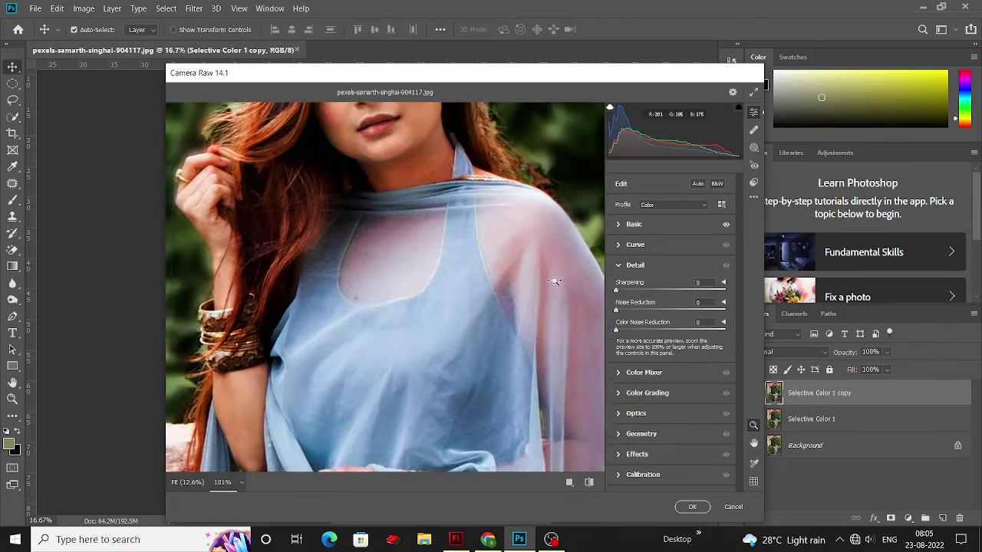
{"action": "left_click_drag", "start_coordinate": [635, 315], "coordinate": [634, 310]}
{"action": "left_click_drag", "start_coordinate": [615, 330], "coordinate": [630, 330]}
{"action": "left_click_drag", "start_coordinate": [616, 290], "coordinate": [625, 290]}
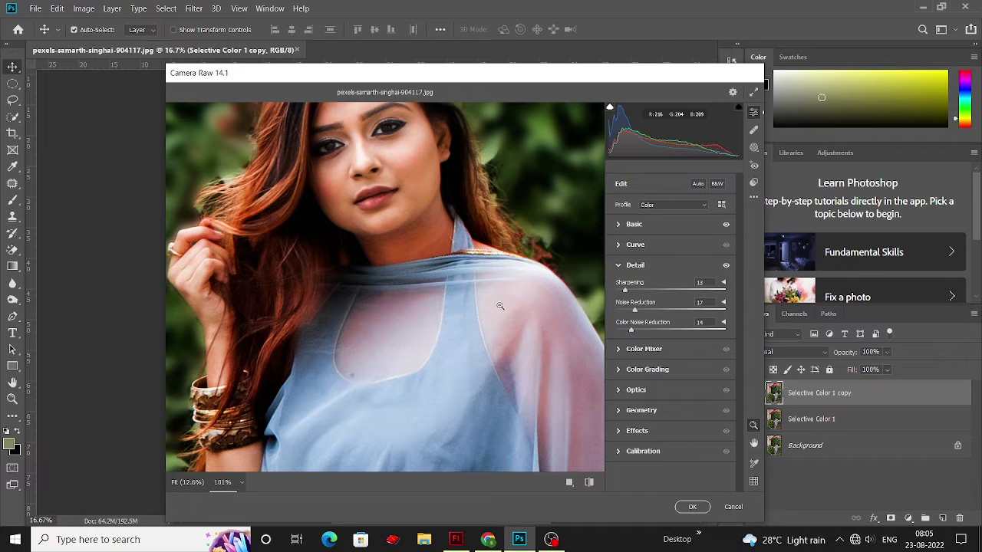
{"action": "left_click", "coordinate": [643, 349]}
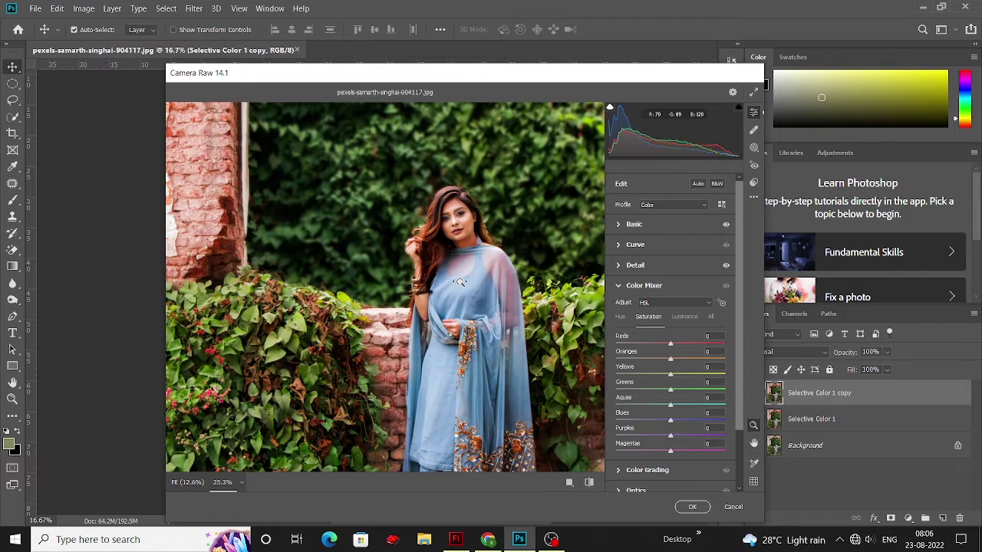
Set HSL saturation to Greens +55, Yellows -100 and Oranges +45
{"action": "left_click_drag", "start_coordinate": [671, 390], "coordinate": [700, 389]}
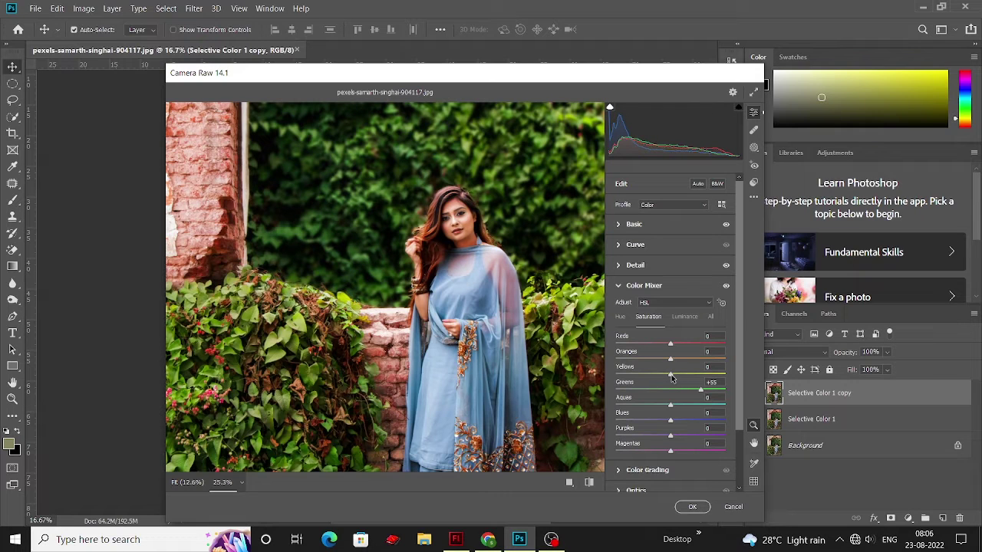
{"action": "left_click_drag", "start_coordinate": [670, 374], "coordinate": [616, 375]}
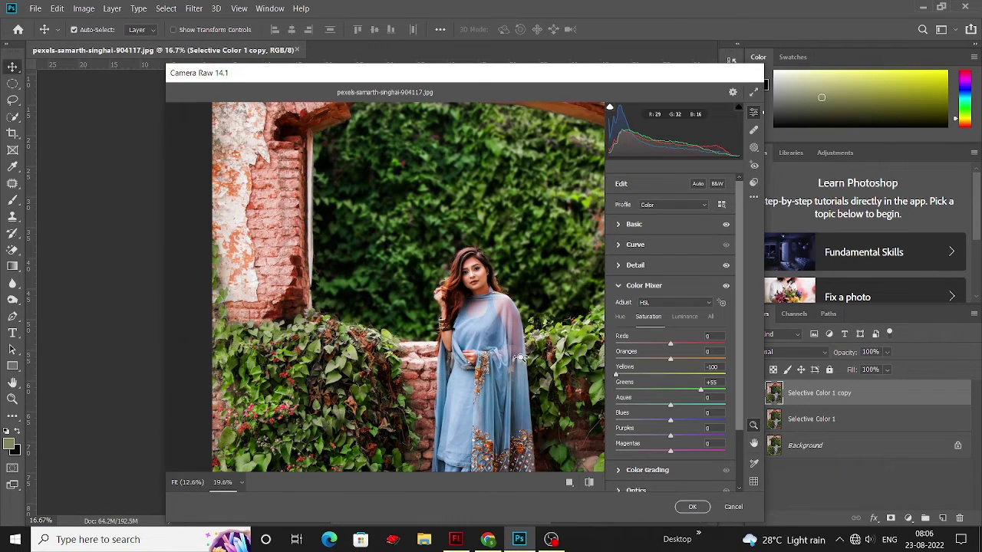
{"action": "mouse_move", "coordinate": [670, 359]}
{"action": "left_mouse_down"}
{"action": "mouse_move", "coordinate": [695, 361]}
{"action": "mouse_move", "coordinate": [647, 345]}
{"action": "left_mouse_up"}
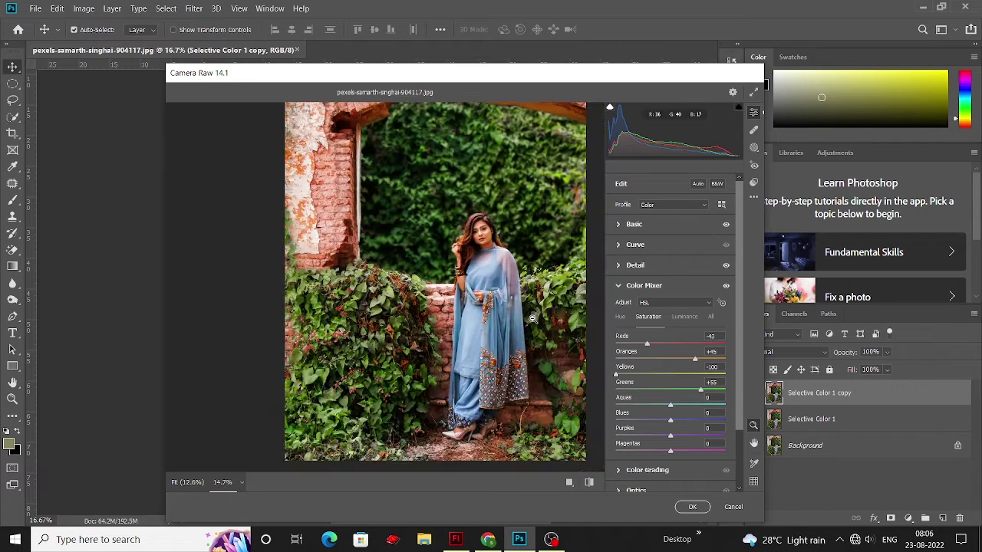
In Color mode, nudge orange hue toward red, brighten greens +10, set red saturation +16
{"action": "left_click", "coordinate": [675, 302]}
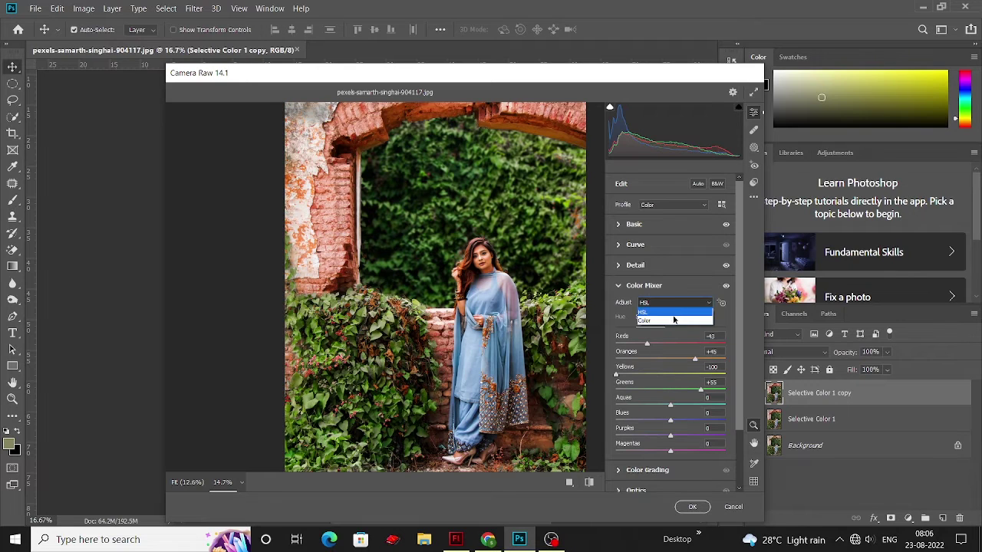
{"action": "left_click", "coordinate": [672, 316]}
{"action": "left_click", "coordinate": [631, 318]}
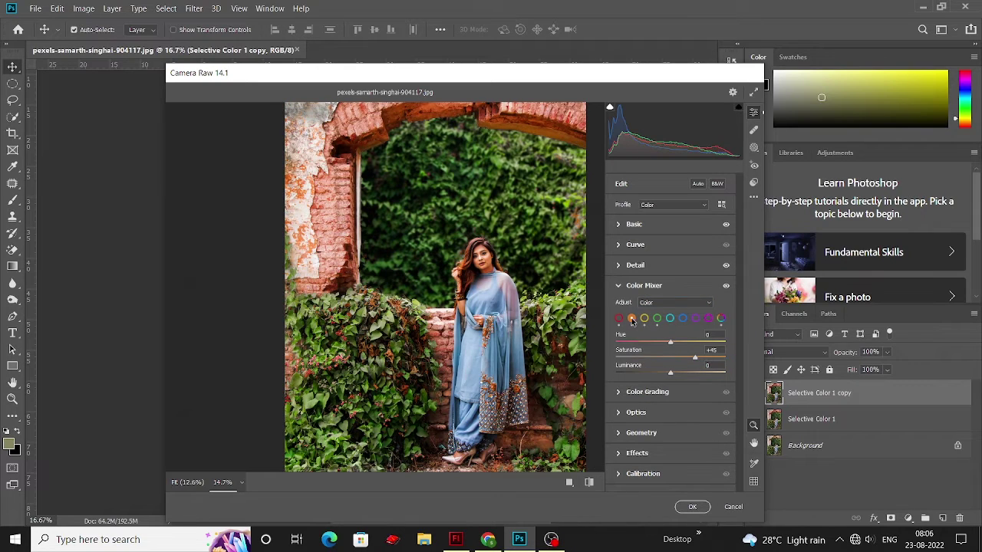
{"action": "left_click_drag", "start_coordinate": [675, 345], "coordinate": [659, 344]}
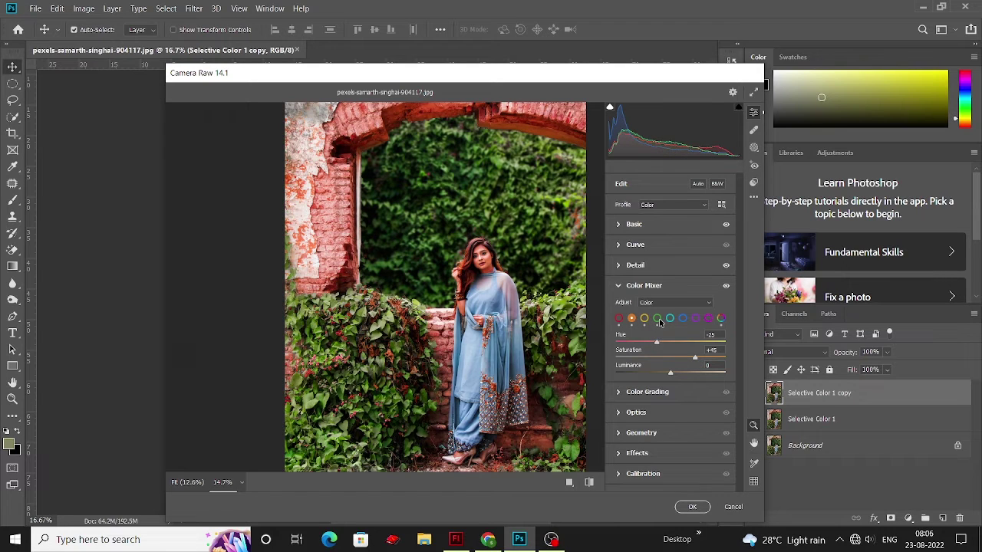
{"action": "left_click", "coordinate": [657, 320]}
{"action": "left_click_drag", "start_coordinate": [670, 376], "coordinate": [675, 376]}
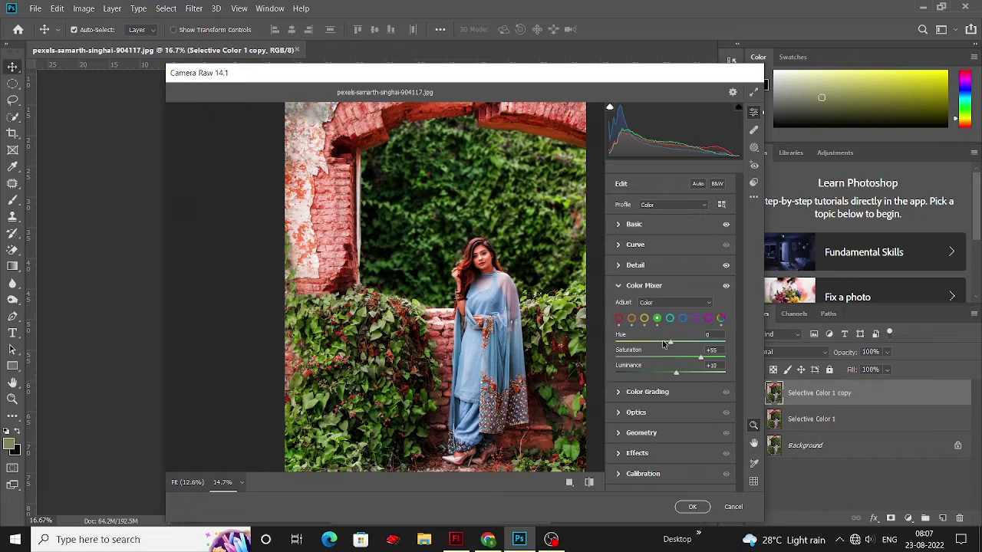
{"action": "left_click", "coordinate": [619, 318]}
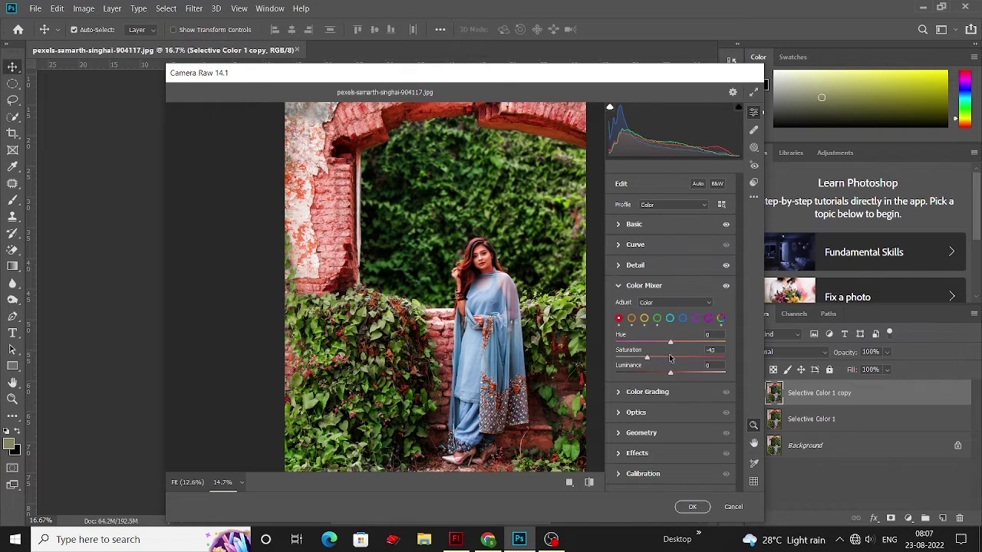
{"action": "left_click_drag", "start_coordinate": [649, 358], "coordinate": [678, 358]}
Apply the Camera Raw grade and add a layer mask to Selective Color 1 copy
{"action": "left_click", "coordinate": [693, 507]}
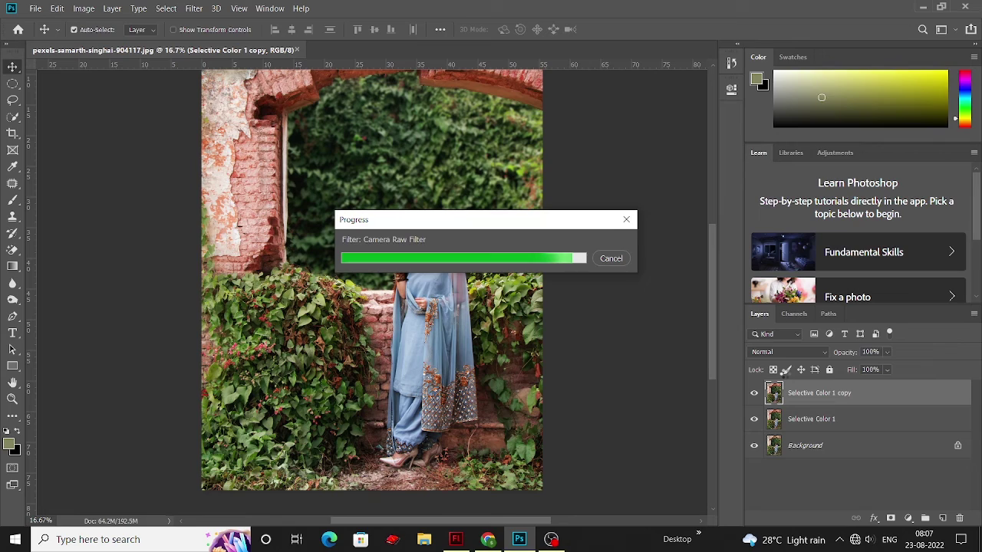
{"action": "left_click", "coordinate": [909, 519]}
{"action": "scroll", "coordinate": [451, 219], "scroll_direction": "up", "scroll_amount": 1}
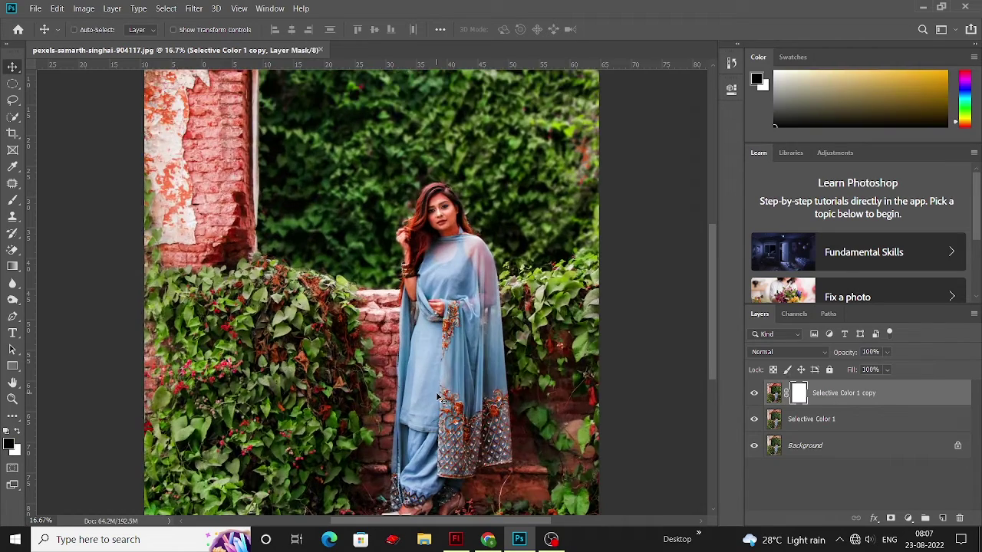
{"action": "scroll", "coordinate": [451, 218], "scroll_direction": "up", "scroll_amount": 1}
{"action": "scroll", "coordinate": [451, 219], "scroll_direction": "up", "scroll_amount": 1}
{"action": "scroll", "coordinate": [451, 218], "scroll_direction": "up", "scroll_amount": 1}
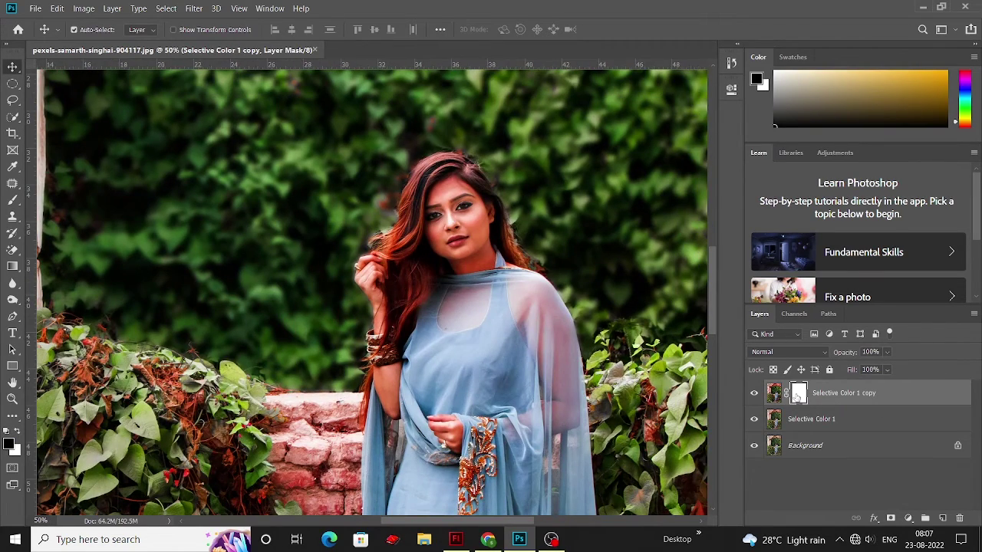
Paint the Selective Color 1 copy mask black over the woman
{"action": "left_click", "coordinate": [12, 200]}
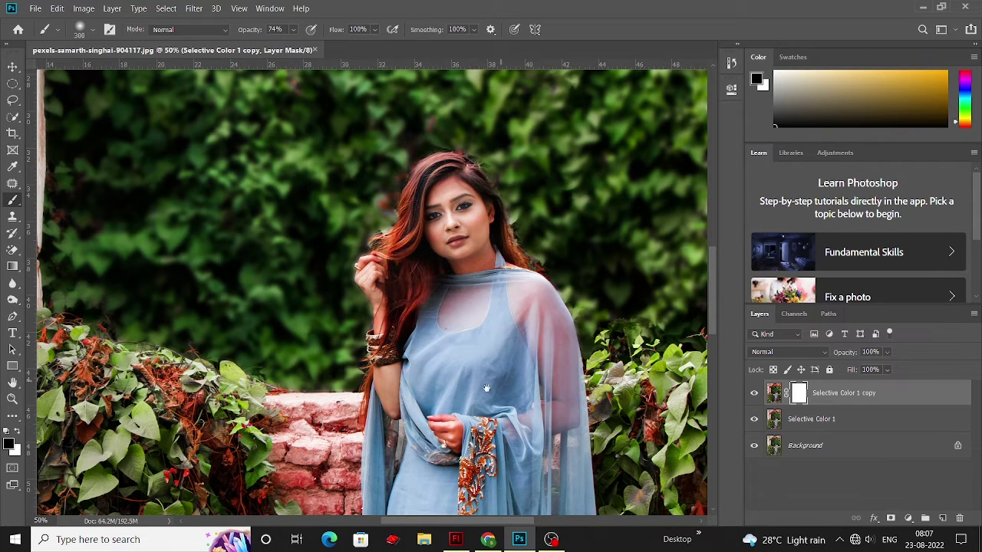
{"action": "scroll", "coordinate": [441, 382], "scroll_direction": "down", "scroll_amount": 2}
{"action": "scroll", "coordinate": [453, 387], "scroll_direction": "down", "scroll_amount": 2}
{"action": "scroll", "coordinate": [454, 265], "scroll_direction": "down", "scroll_amount": 2}
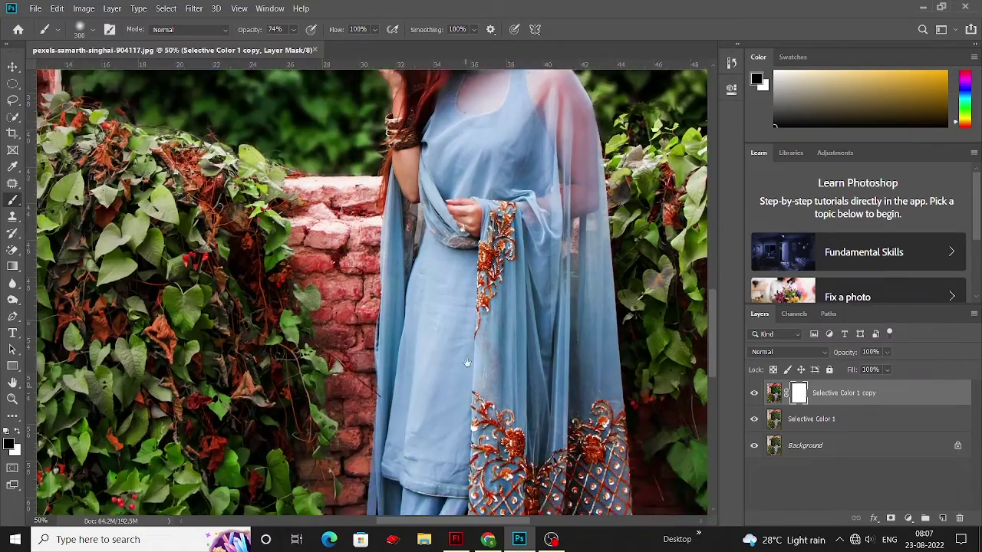
{"action": "scroll", "coordinate": [441, 307], "scroll_direction": "down", "scroll_amount": 2}
{"action": "scroll", "coordinate": [430, 330], "scroll_direction": "down", "scroll_amount": 1, "text": "alt"}
{"action": "scroll", "coordinate": [426, 335], "scroll_direction": "down", "scroll_amount": 1}
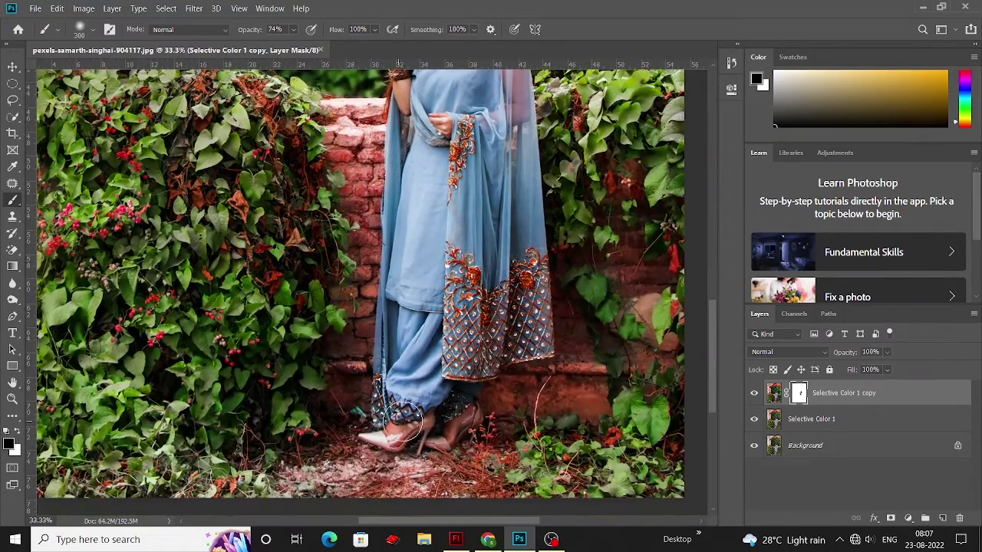
{"action": "left_click", "coordinate": [12, 67]}
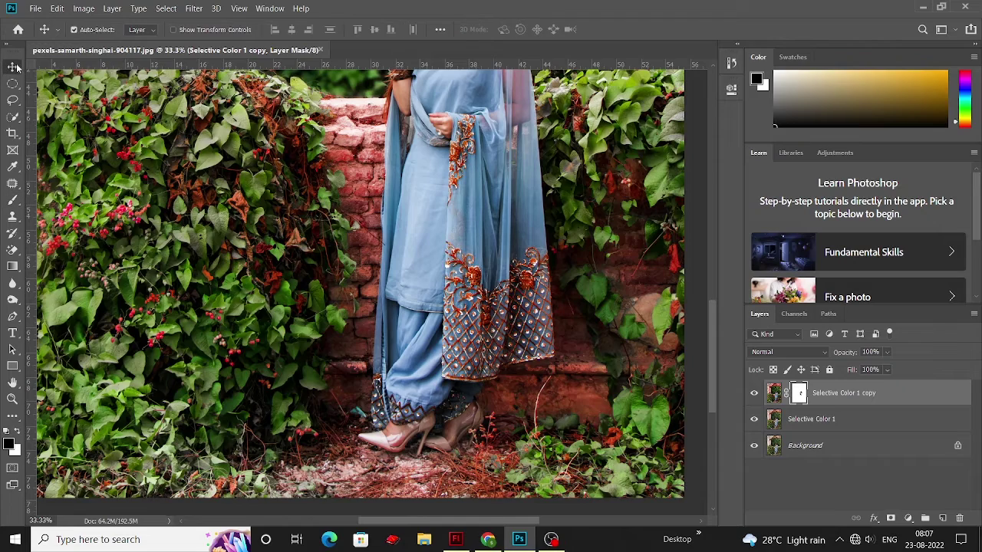
{"action": "scroll", "coordinate": [414, 230], "scroll_direction": "down", "scroll_amount": 2, "text": "alt"}
{"action": "scroll", "coordinate": [415, 223], "scroll_direction": "up", "scroll_amount": 1}
{"action": "scroll", "coordinate": [415, 223], "scroll_direction": "up", "scroll_amount": 2}
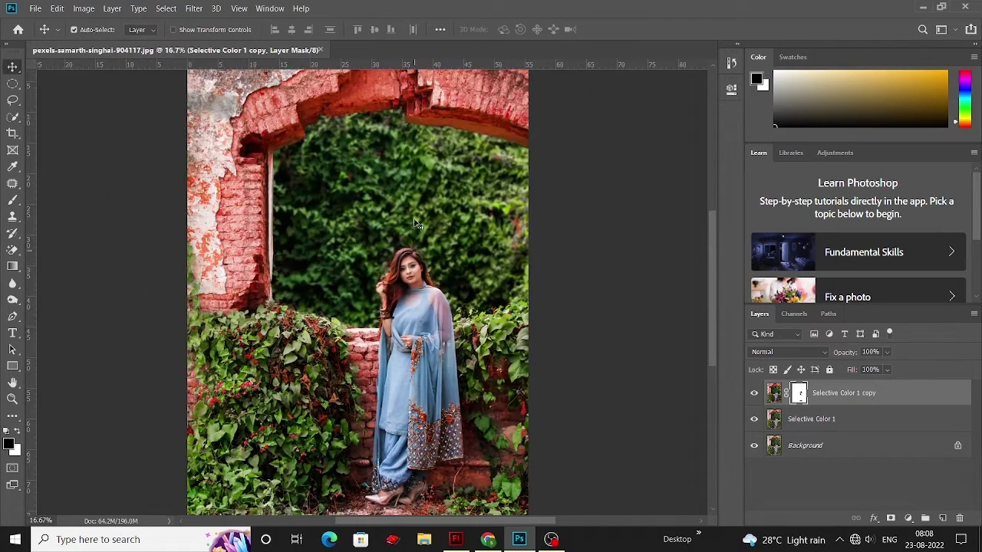
Duplicate the Selective Color 1 copy layer and merge it down, applying the mask
{"action": "key", "text": "ctrl+2"}
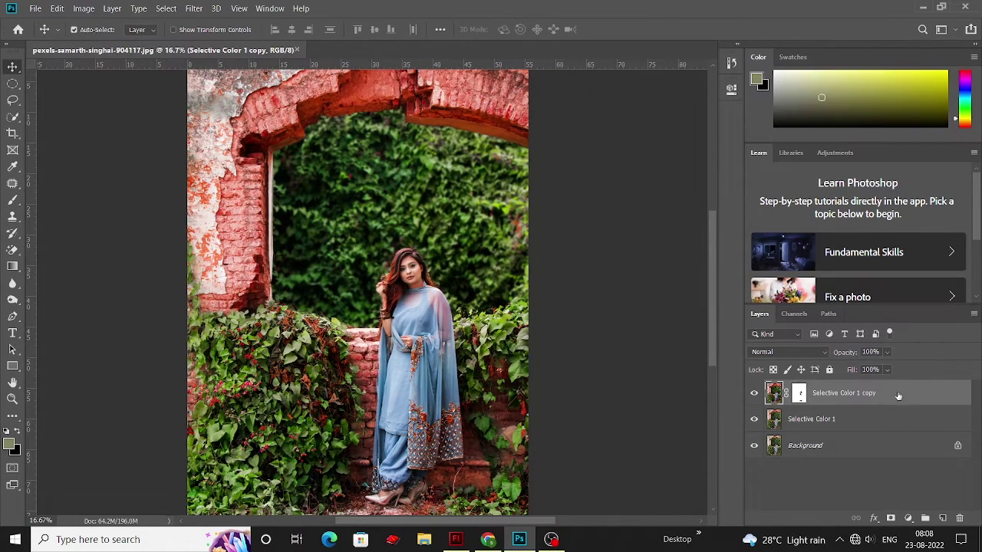
{"action": "left_click_drag", "start_coordinate": [924, 399], "coordinate": [943, 518]}
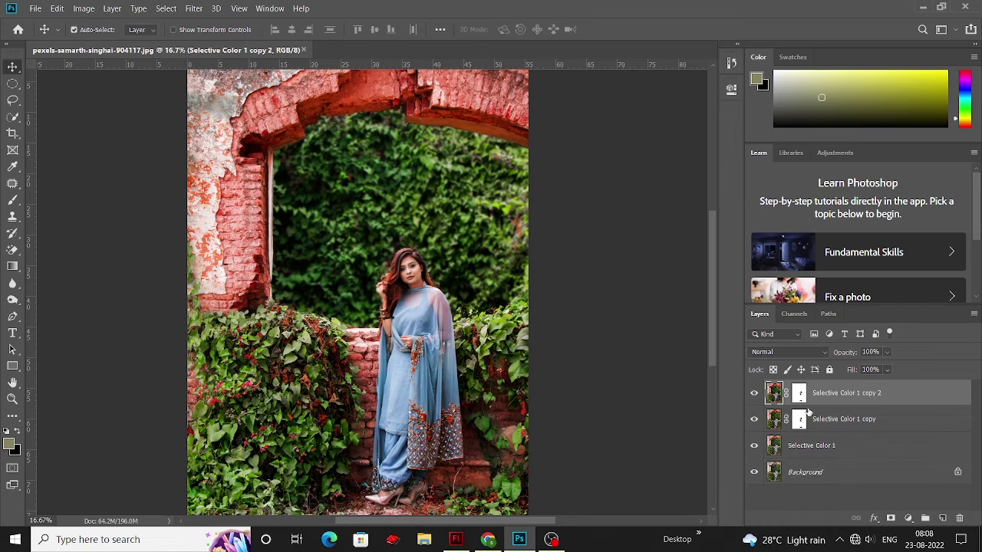
{"action": "right_click", "coordinate": [896, 387]}
{"action": "left_click", "coordinate": [734, 361]}
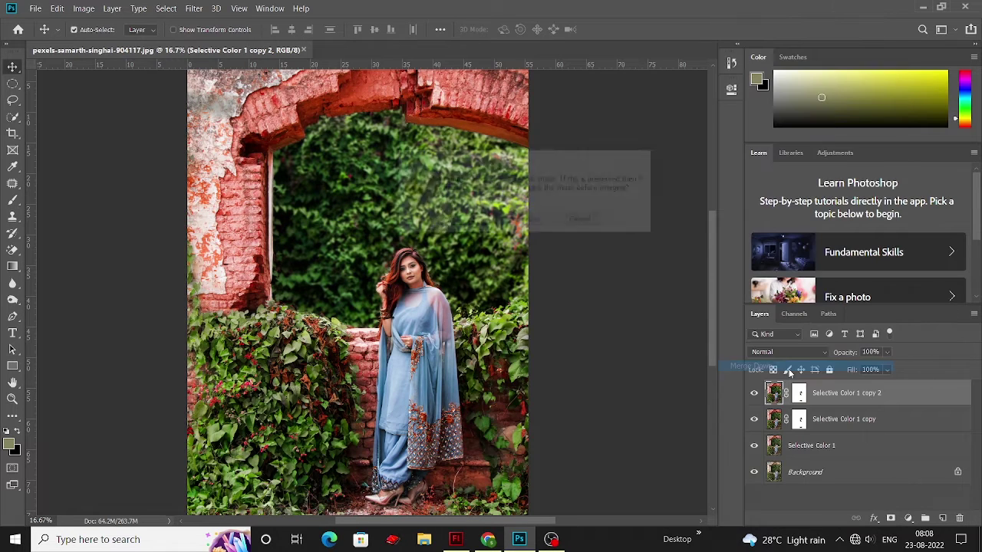
{"action": "left_click", "coordinate": [483, 221]}
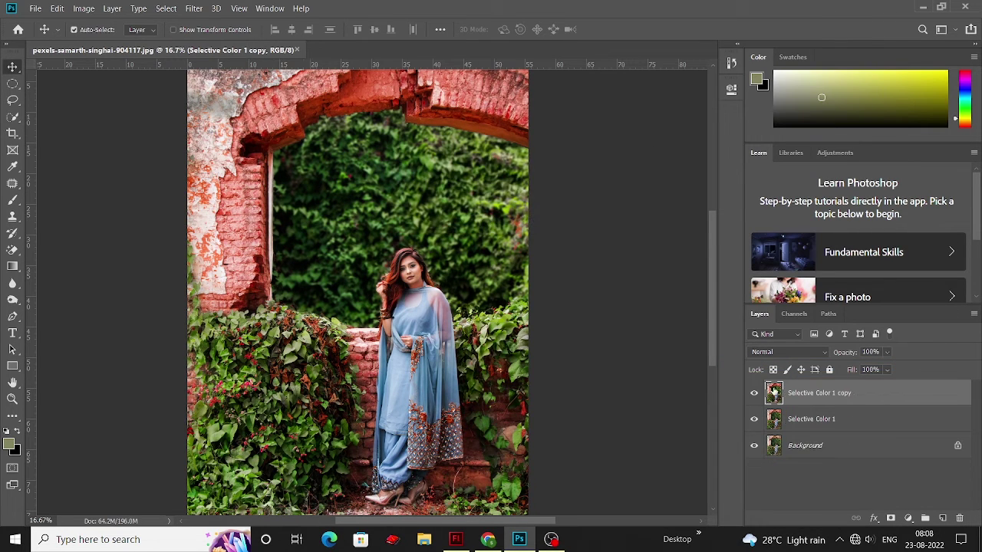
Create Layer 1, fill it with near-white, and set its blend mode to Soft Light
{"action": "left_click", "coordinate": [943, 519]}
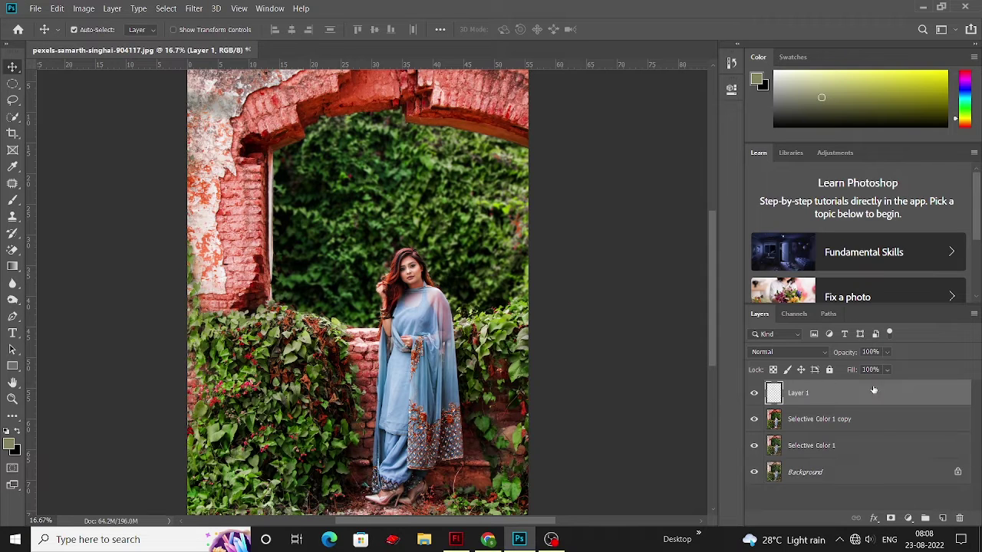
{"action": "left_click", "coordinate": [11, 445]}
{"action": "left_click", "coordinate": [332, 260]}
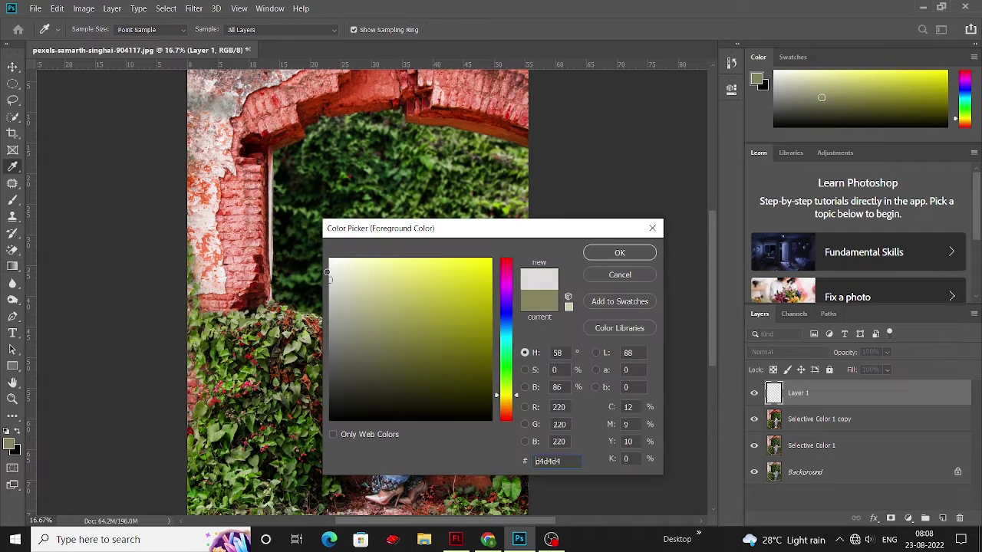
{"action": "left_click", "coordinate": [619, 252]}
{"action": "key", "text": "v"}
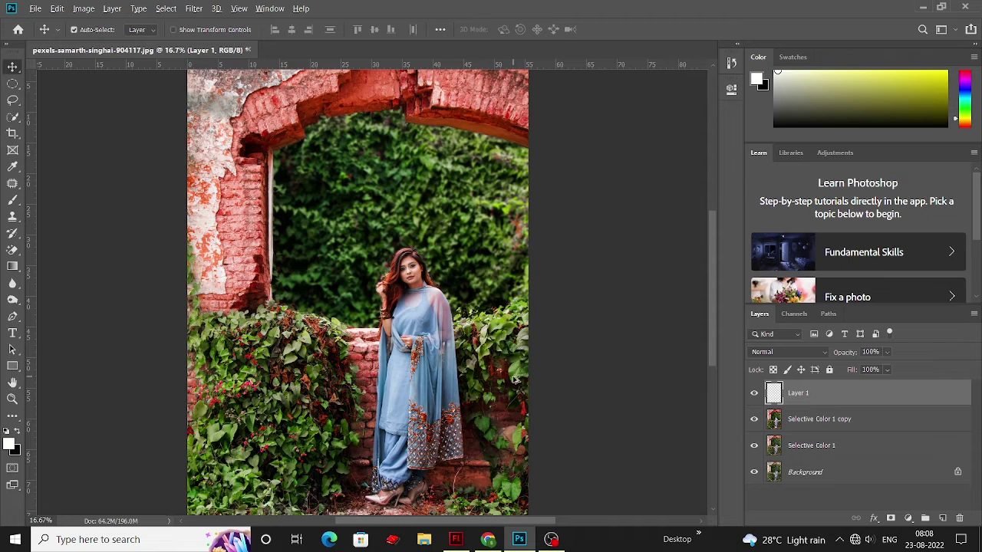
{"action": "key", "text": "alt+BackSpace"}
{"action": "left_click", "coordinate": [789, 352]}
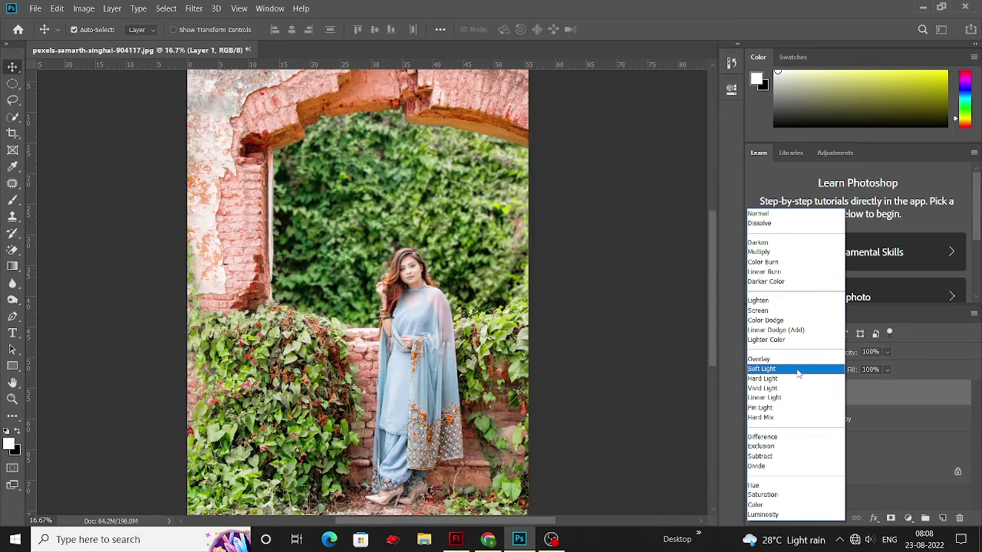
{"action": "left_click", "coordinate": [790, 365]}
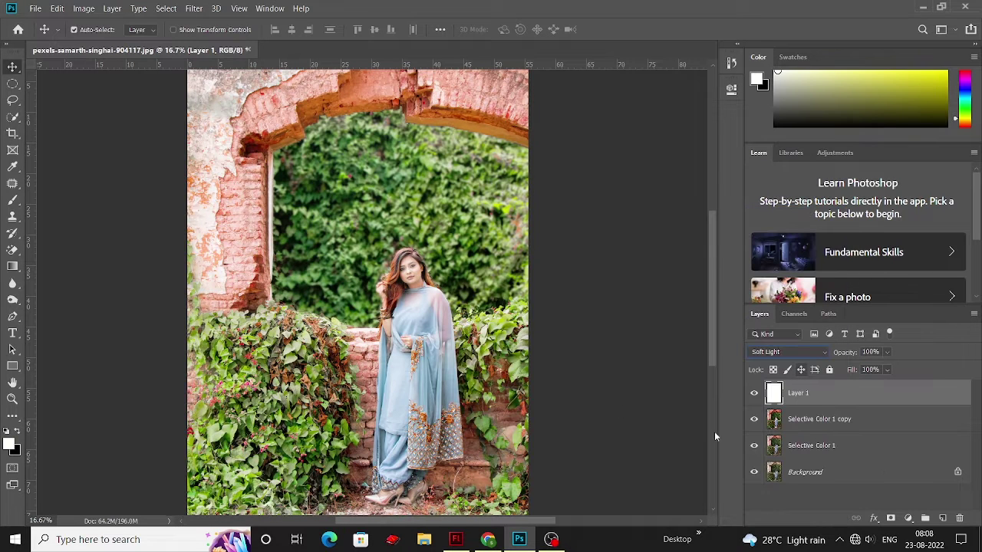
Lower Layer 1's fill to 33% and give it an inverted black mask
{"action": "left_click", "coordinate": [888, 369]}
{"action": "left_click_drag", "start_coordinate": [886, 386], "coordinate": [865, 390]}
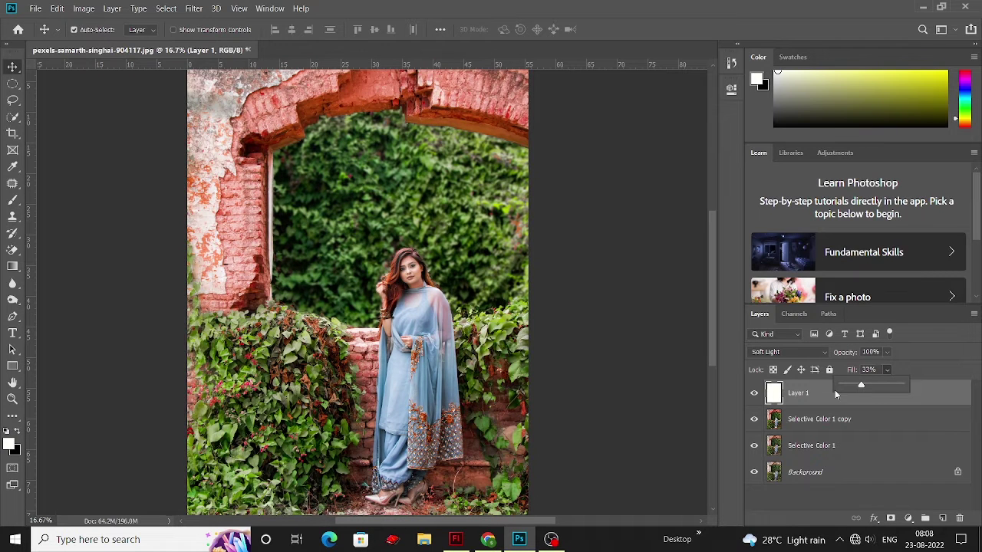
{"action": "left_click", "coordinate": [890, 519]}
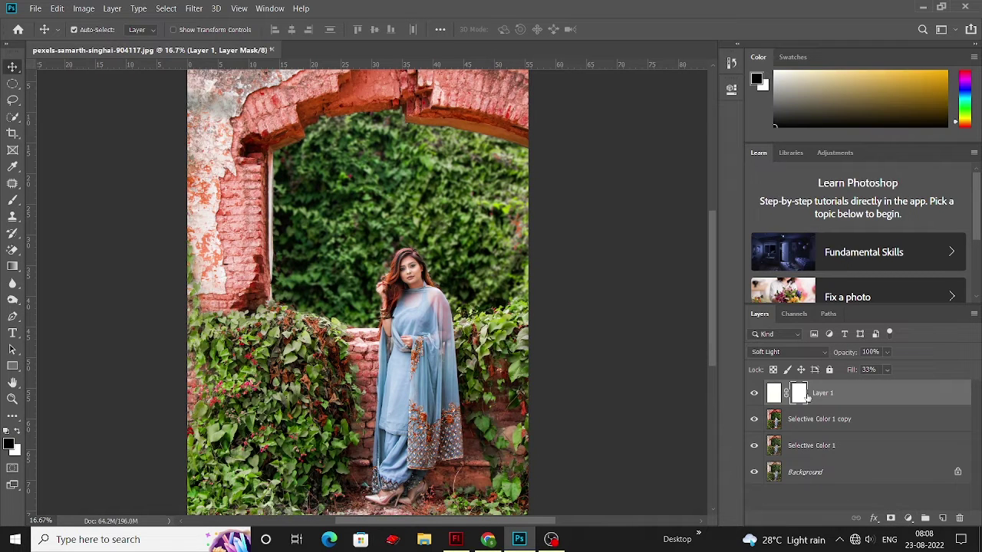
{"action": "key", "text": "ctrl+i"}
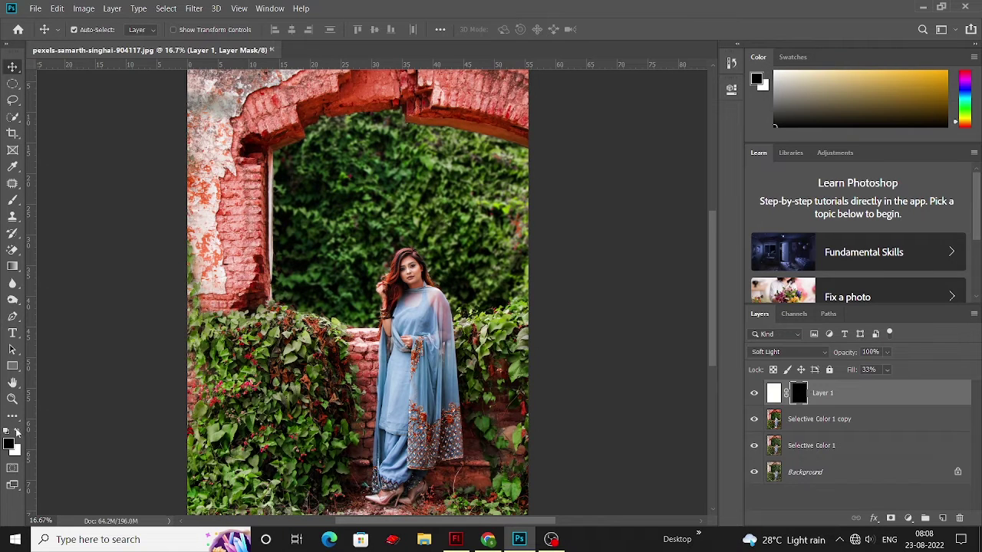
Paint white on Layer 1's mask over the woman's figure
{"action": "left_click", "coordinate": [17, 434]}
{"action": "key", "text": "b"}
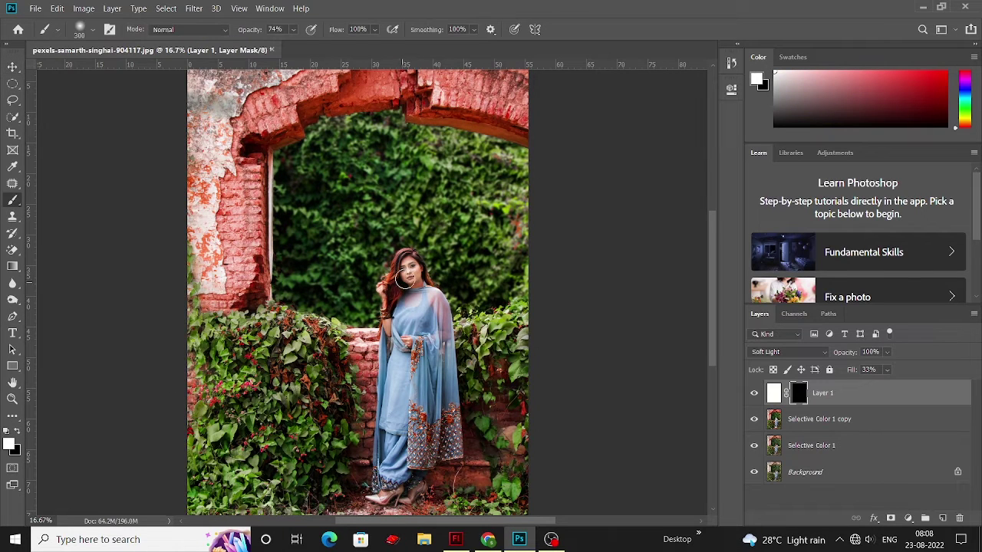
{"action": "mouse_move", "coordinate": [406, 281]}
{"action": "left_mouse_down"}
{"action": "mouse_move", "coordinate": [384, 296]}
{"action": "mouse_move", "coordinate": [418, 343]}
{"action": "mouse_move", "coordinate": [421, 474]}
{"action": "mouse_move", "coordinate": [398, 498]}
{"action": "left_mouse_up"}
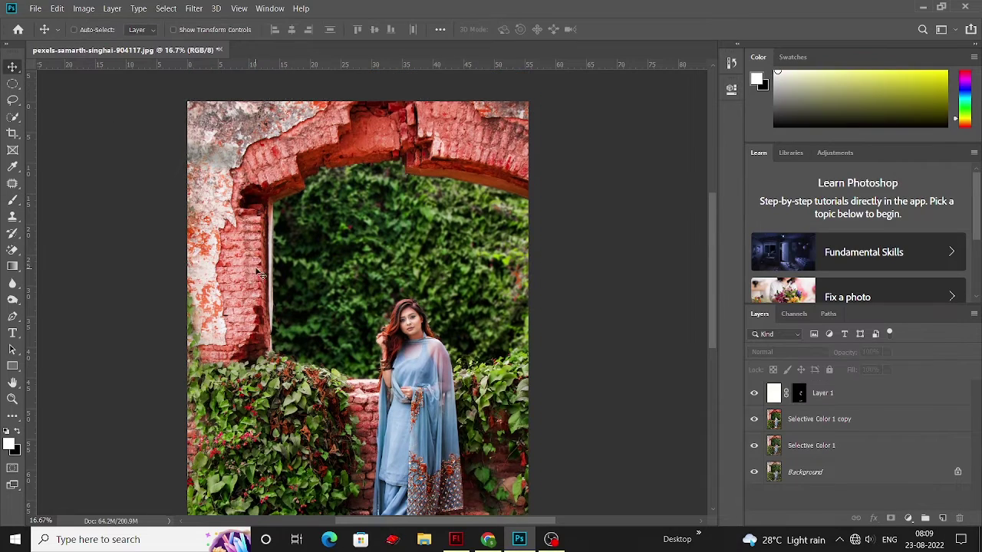
{"action": "scroll", "coordinate": [260, 274], "scroll_direction": "up", "scroll_amount": 2}
{"action": "left_click", "coordinate": [819, 419]}
{"action": "left_click", "coordinate": [835, 396], "text": "shift"}
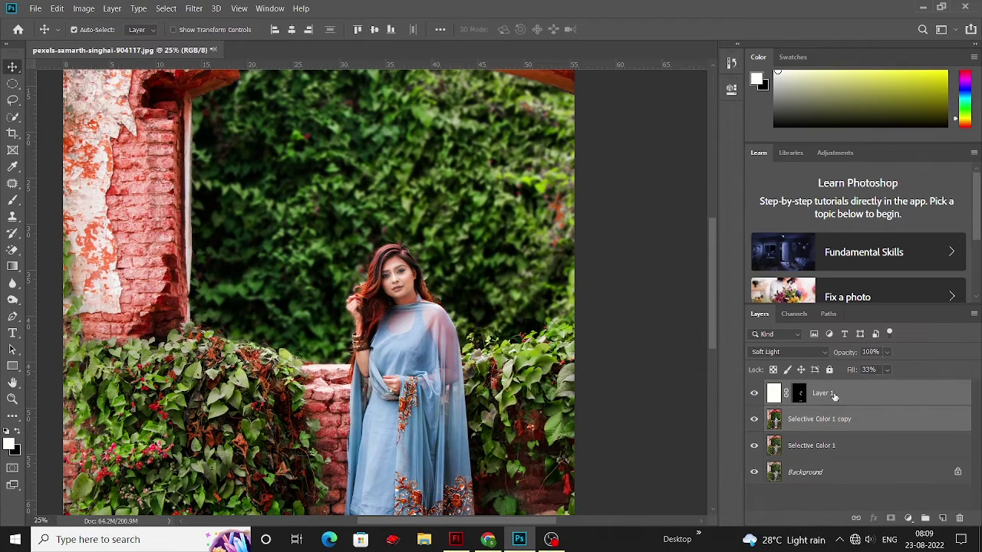
Merge Layer 1 with the Selective Color 1 copy into one layer
{"action": "right_click", "coordinate": [833, 396]}
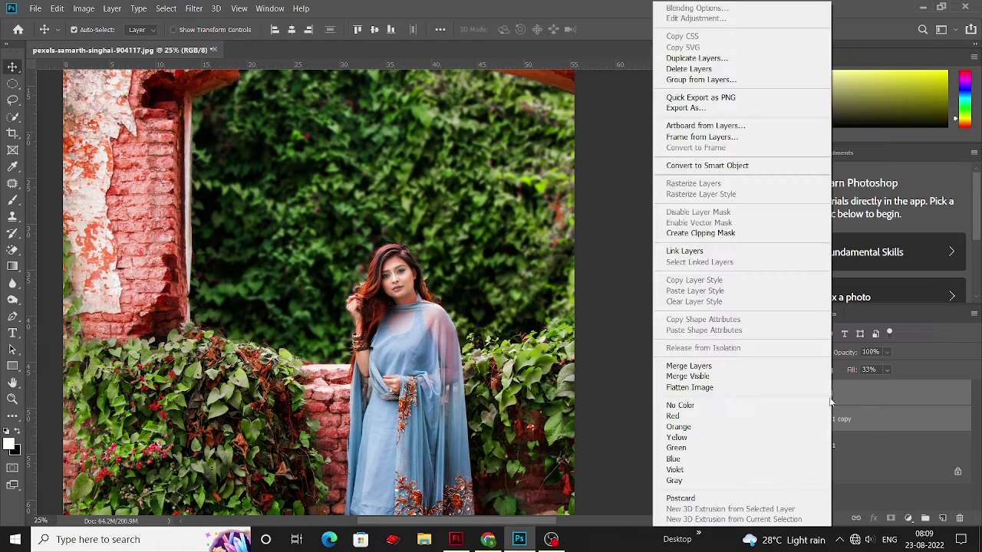
{"action": "left_click", "coordinate": [775, 369]}
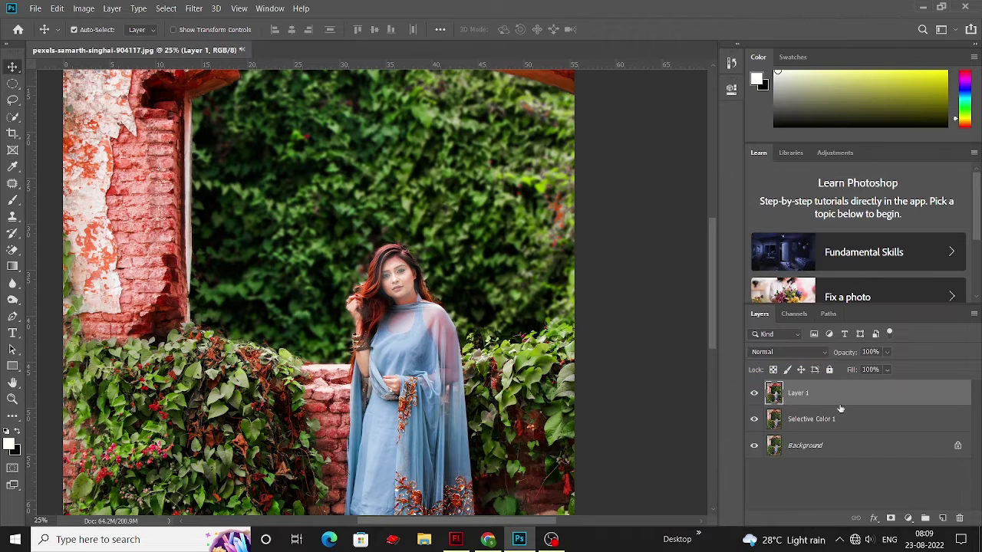
{"action": "left_click", "coordinate": [194, 9]}
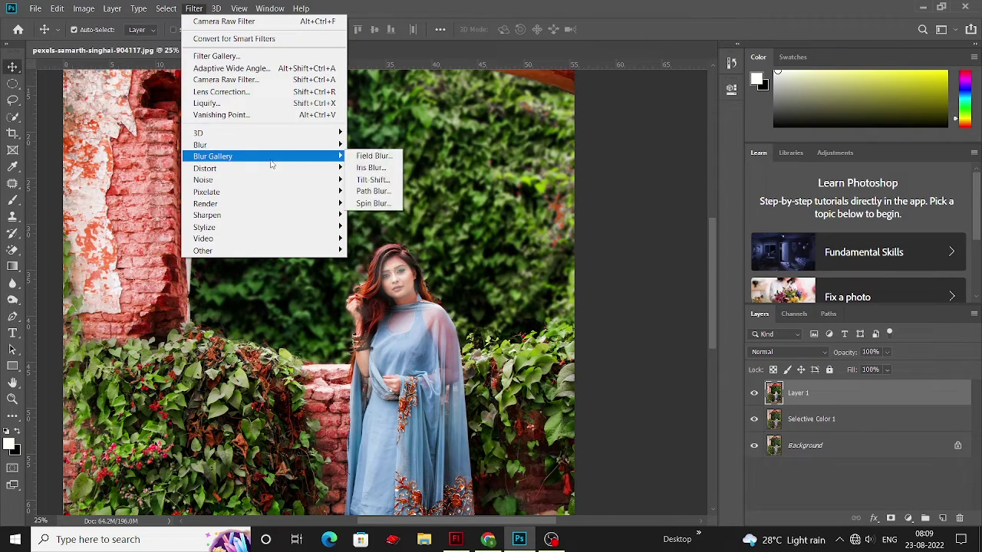
{"action": "left_click", "coordinate": [368, 179]}
{"action": "scroll", "coordinate": [429, 200], "scroll_direction": "down", "scroll_amount": 1}
{"action": "scroll", "coordinate": [426, 184], "scroll_direction": "down", "scroll_amount": 1}
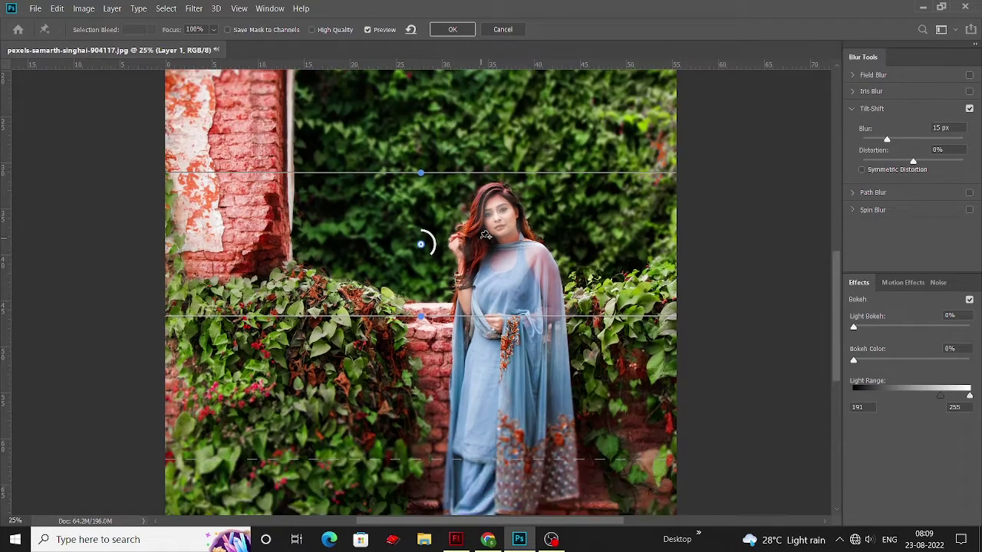
{"action": "scroll", "coordinate": [424, 175], "scroll_direction": "down", "scroll_amount": 2}
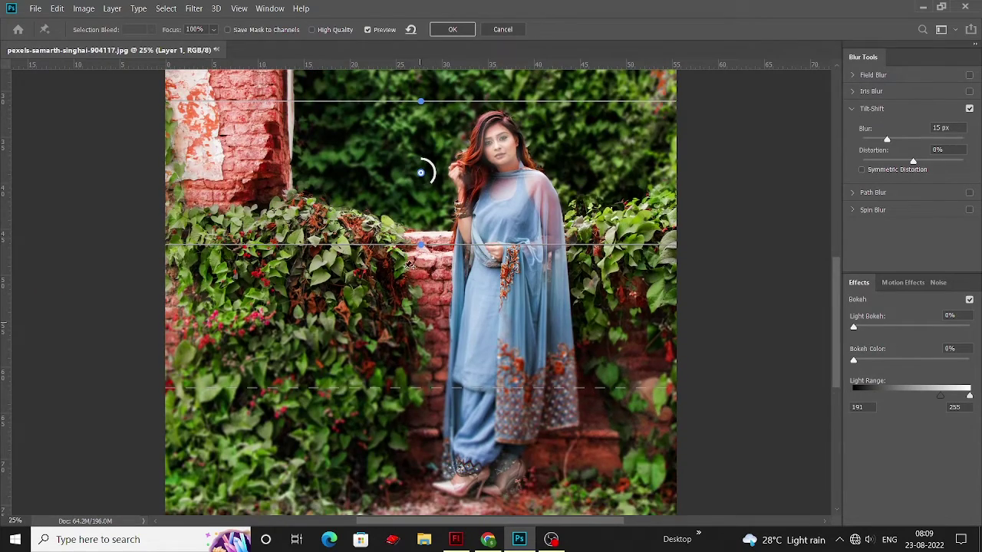
Apply a 19 px Tilt-Shift blur with focus lines spread above and below the woman
{"action": "left_click_drag", "start_coordinate": [435, 181], "coordinate": [422, 194]}
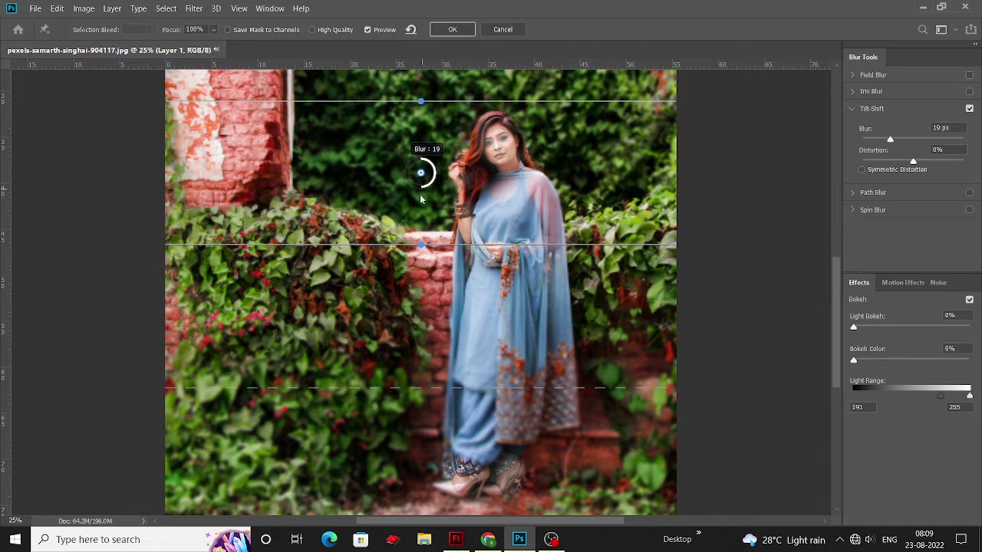
{"action": "left_click_drag", "start_coordinate": [447, 246], "coordinate": [459, 370]}
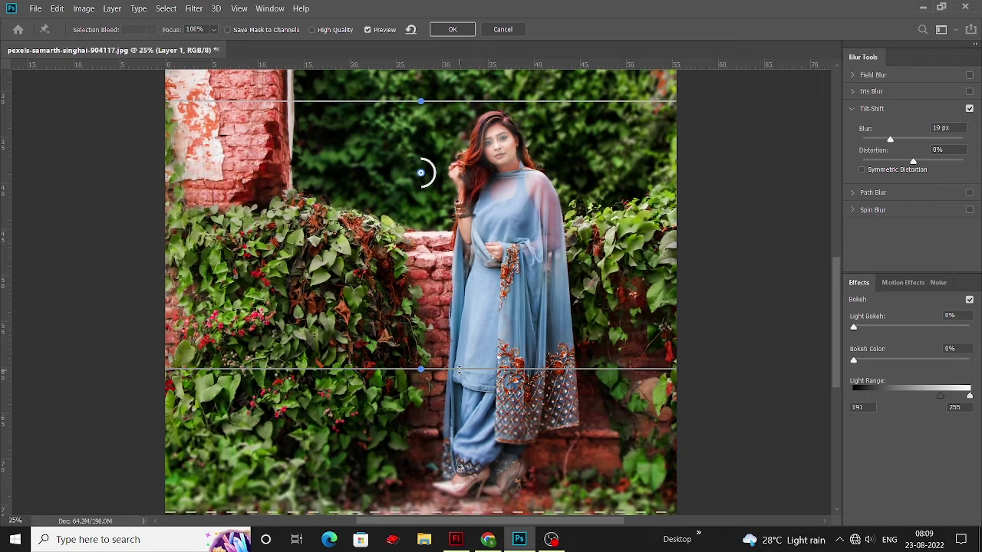
{"action": "scroll", "coordinate": [459, 370], "scroll_direction": "up", "scroll_amount": 1}
{"action": "scroll", "coordinate": [491, 261], "scroll_direction": "up", "scroll_amount": 3}
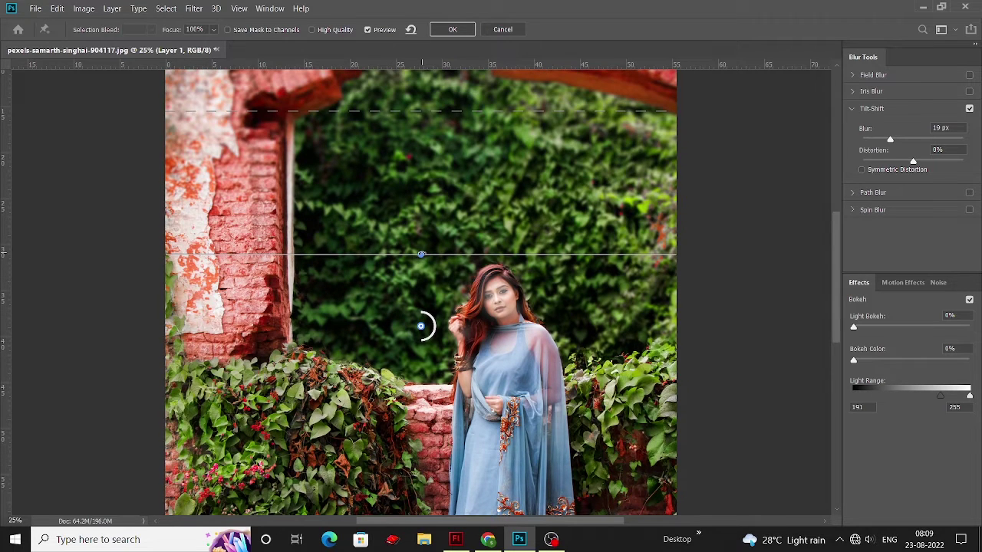
{"action": "left_click_drag", "start_coordinate": [496, 256], "coordinate": [497, 230]}
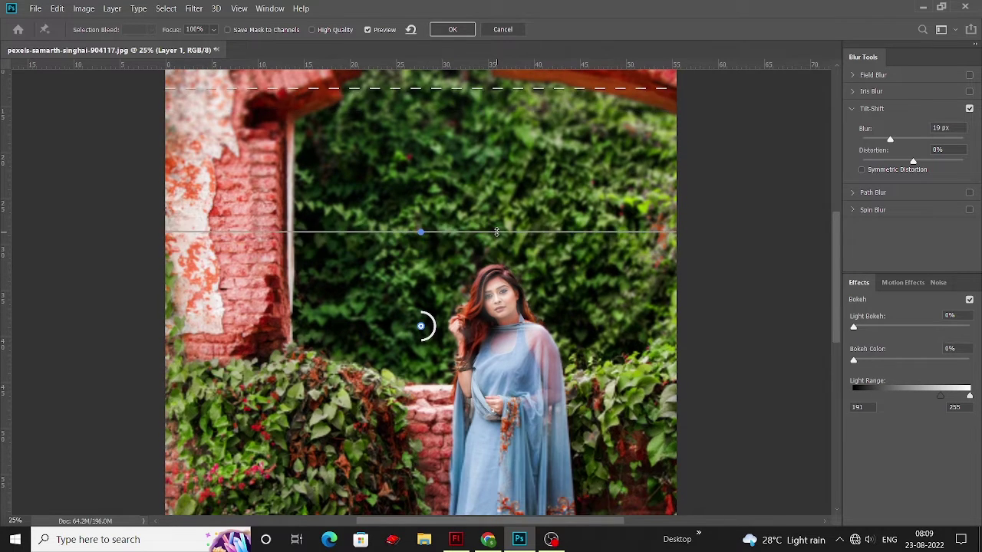
{"action": "scroll", "coordinate": [497, 230], "scroll_direction": "down", "scroll_amount": 1}
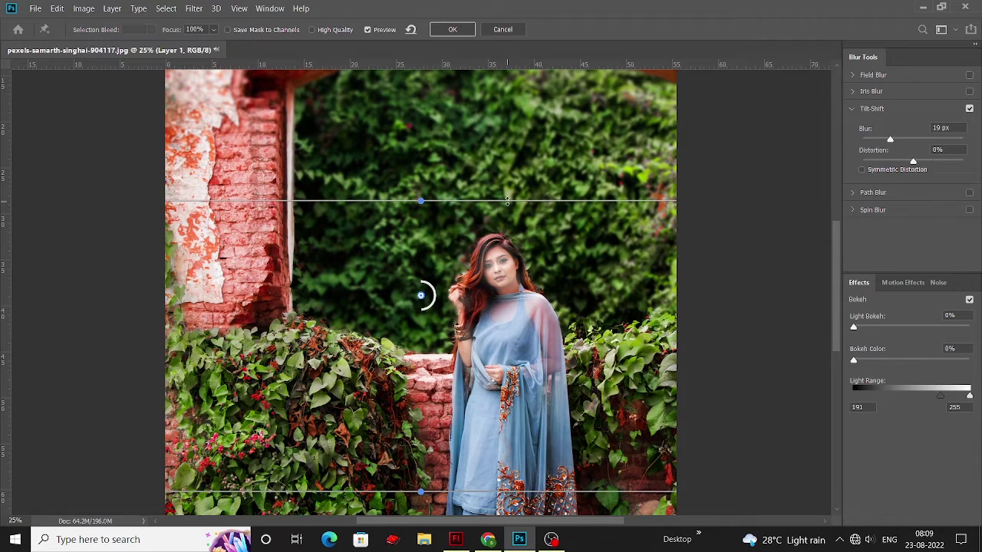
{"action": "left_click_drag", "start_coordinate": [507, 201], "coordinate": [513, 190]}
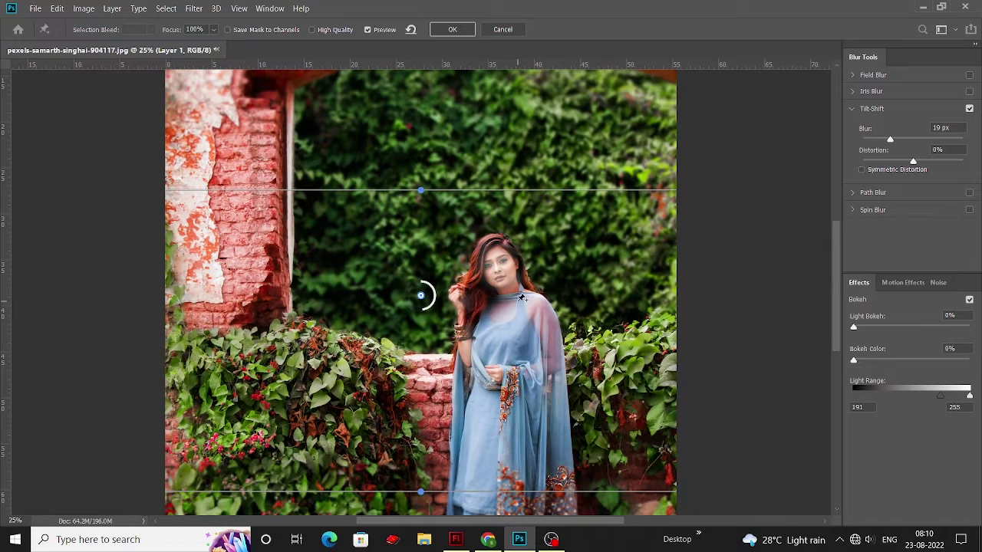
{"action": "scroll", "coordinate": [604, 318], "scroll_direction": "down", "scroll_amount": 2}
{"action": "left_click", "coordinate": [452, 30]}
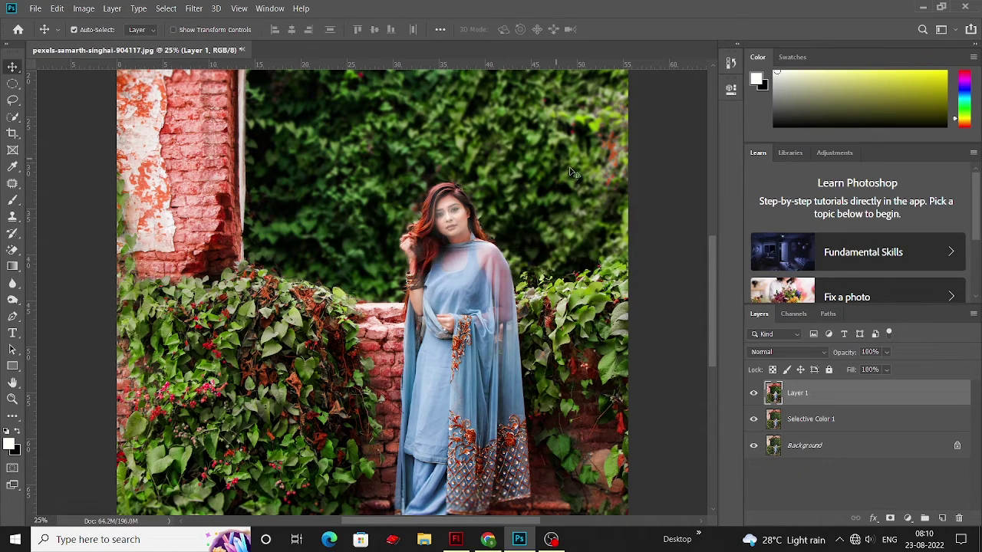
Fit the photo in view, add a layer mask to Layer 1, and set black as the brush colour
{"action": "key", "text": "ctrl+minus"}
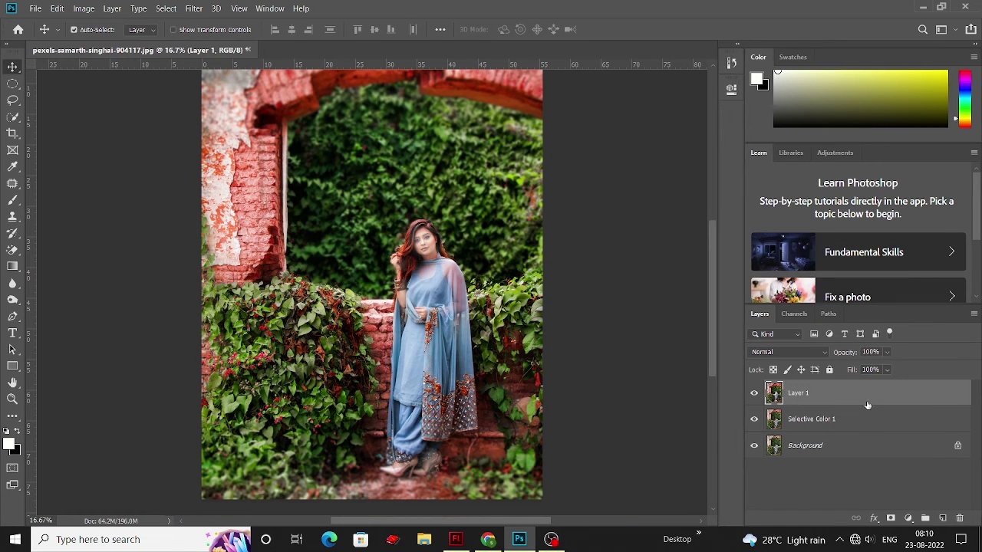
{"action": "left_click", "coordinate": [890, 518]}
{"action": "key", "text": "b"}
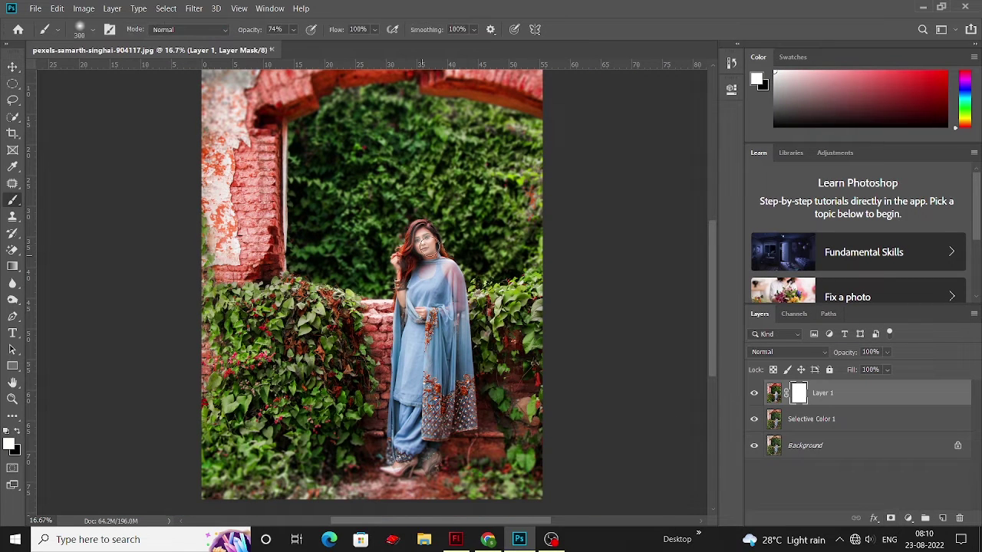
{"action": "left_click", "coordinate": [21, 433]}
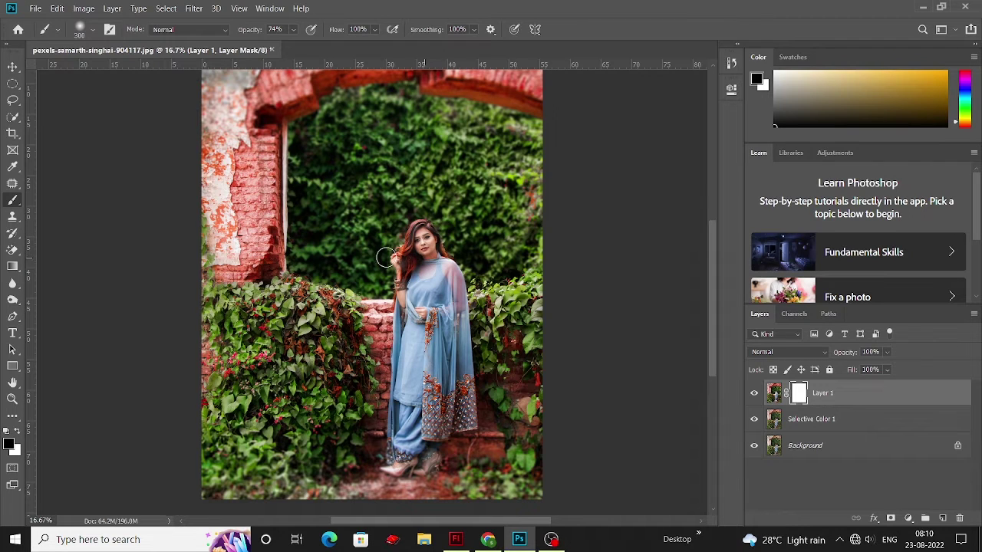
Delete the blurred Layer 1, leaving Selective Color 1 above Background
{"action": "left_click", "coordinate": [12, 68]}
{"action": "left_click", "coordinate": [821, 393]}
{"action": "key", "text": "Delete"}
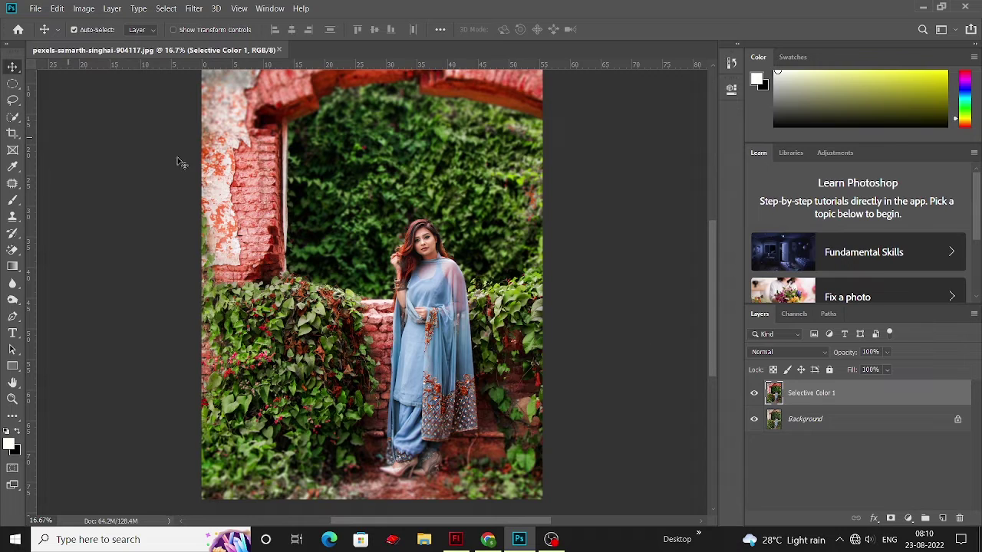
Start a Tilt-Shift blur with its focus band rotated vertical and centred on the woman
{"action": "left_click", "coordinate": [194, 9]}
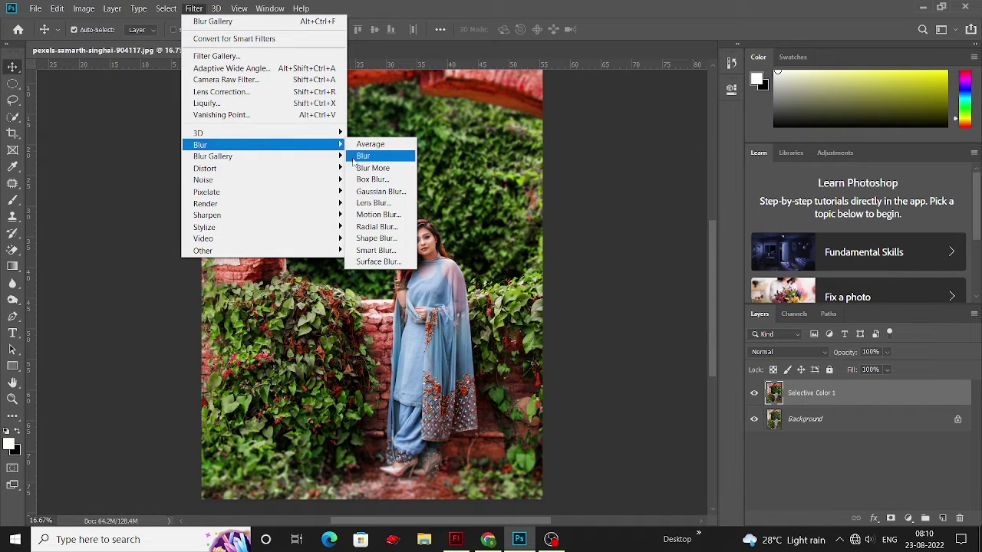
{"action": "mouse_move", "coordinate": [213, 156]}
{"action": "left_click", "coordinate": [374, 180]}
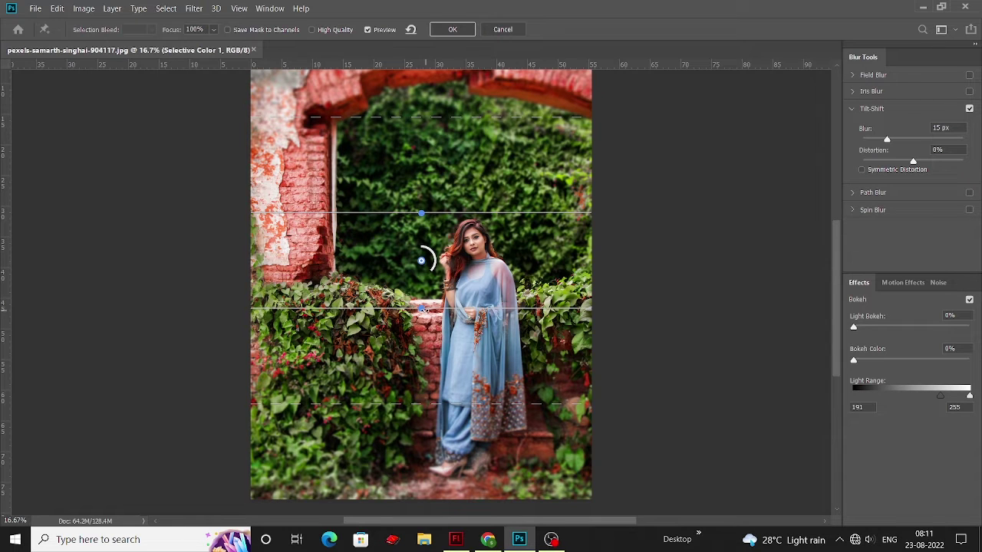
{"action": "left_click_drag", "start_coordinate": [423, 310], "coordinate": [343, 256]}
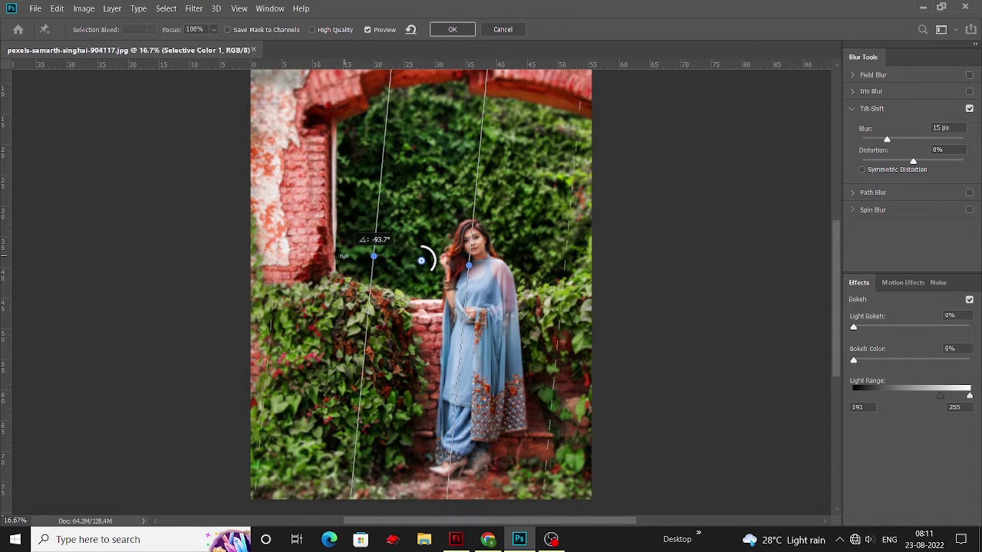
{"action": "left_click_drag", "start_coordinate": [344, 256], "coordinate": [345, 259]}
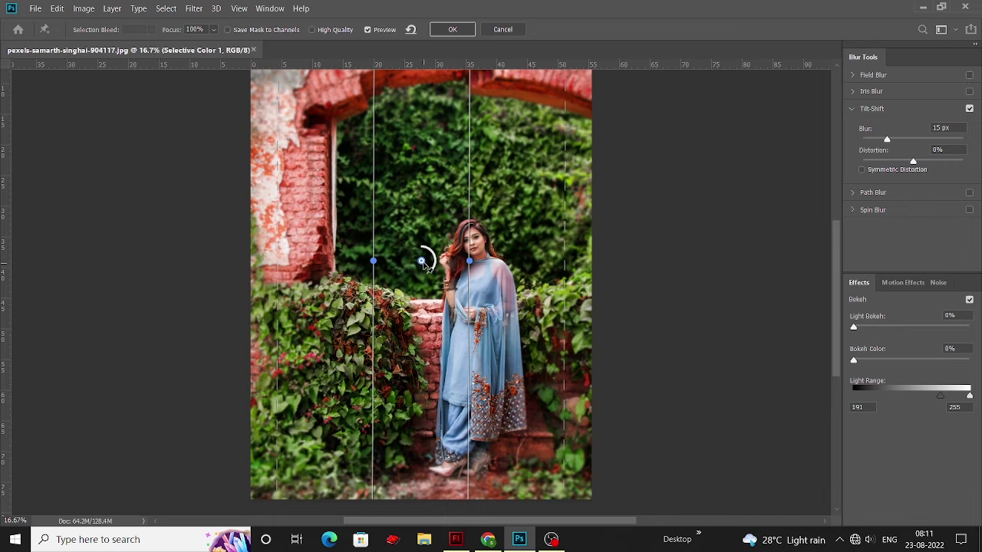
{"action": "left_click_drag", "start_coordinate": [422, 262], "coordinate": [473, 272]}
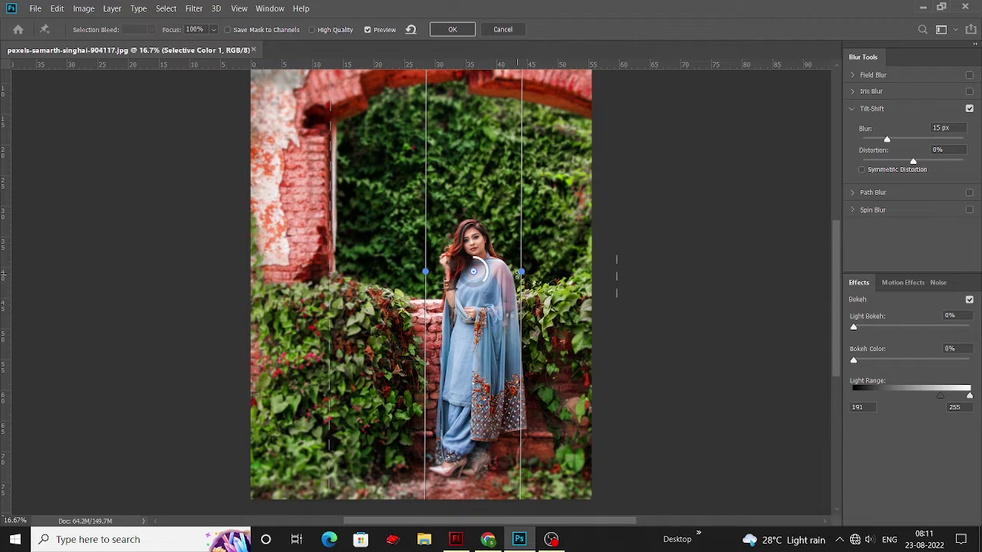
Widen the sharp area, set Blur to 32 px and Bokeh Color to 24%, and apply
{"action": "left_click_drag", "start_coordinate": [519, 273], "coordinate": [530, 273]}
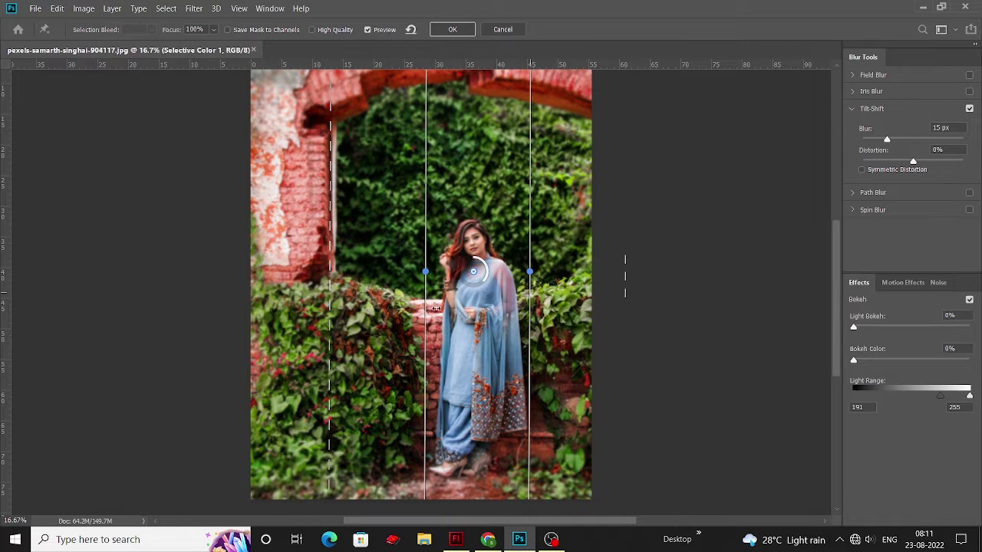
{"action": "left_click_drag", "start_coordinate": [485, 285], "coordinate": [464, 295]}
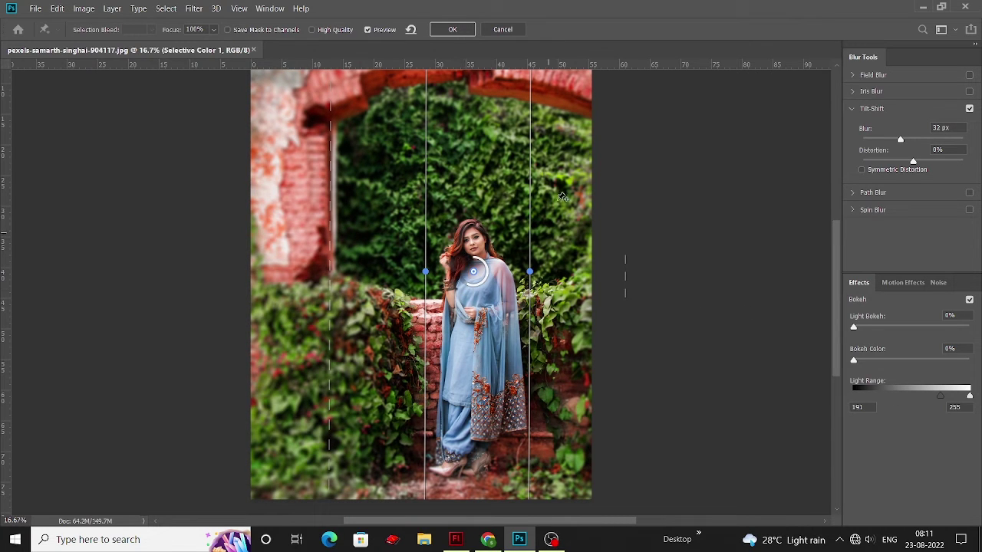
{"action": "left_click_drag", "start_coordinate": [852, 366], "coordinate": [885, 363]}
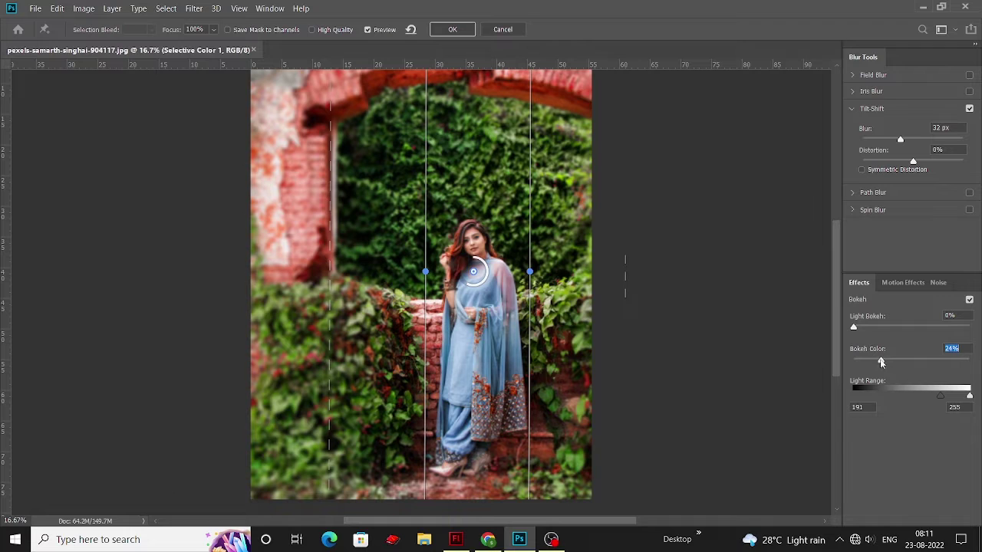
{"action": "left_click", "coordinate": [447, 30]}
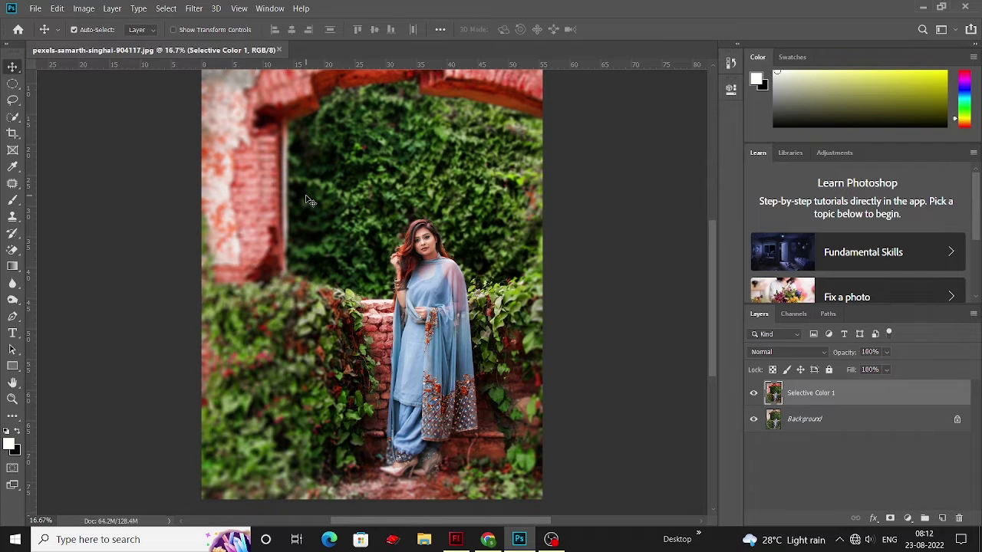
Duplicate the Selective Color 1 layer
{"action": "left_click", "coordinate": [194, 8]}
{"action": "key", "text": "Escape"}
{"action": "left_click_drag", "start_coordinate": [872, 395], "coordinate": [943, 518]}
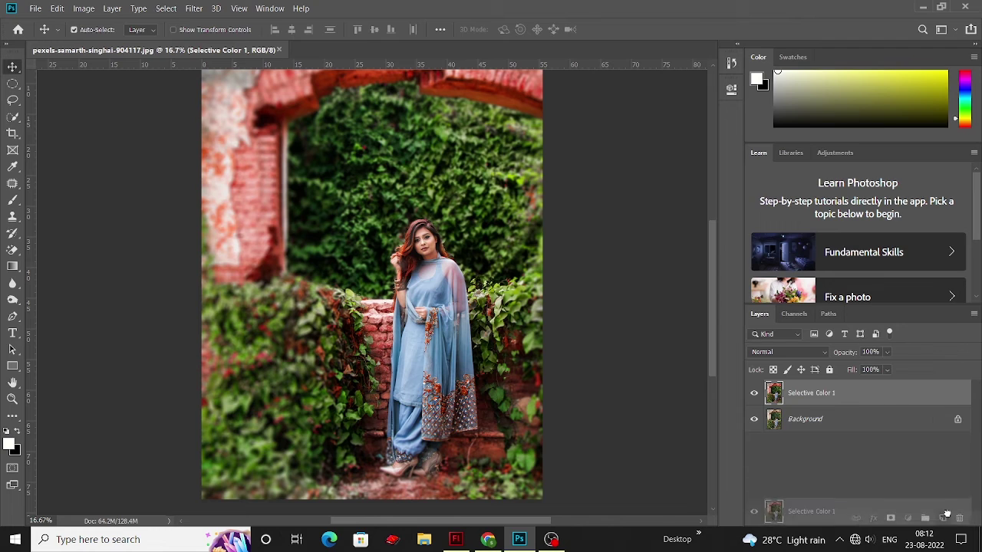
Grade the copy with the Camera Raw 'black colour effect' user preset
{"action": "left_click", "coordinate": [190, 8]}
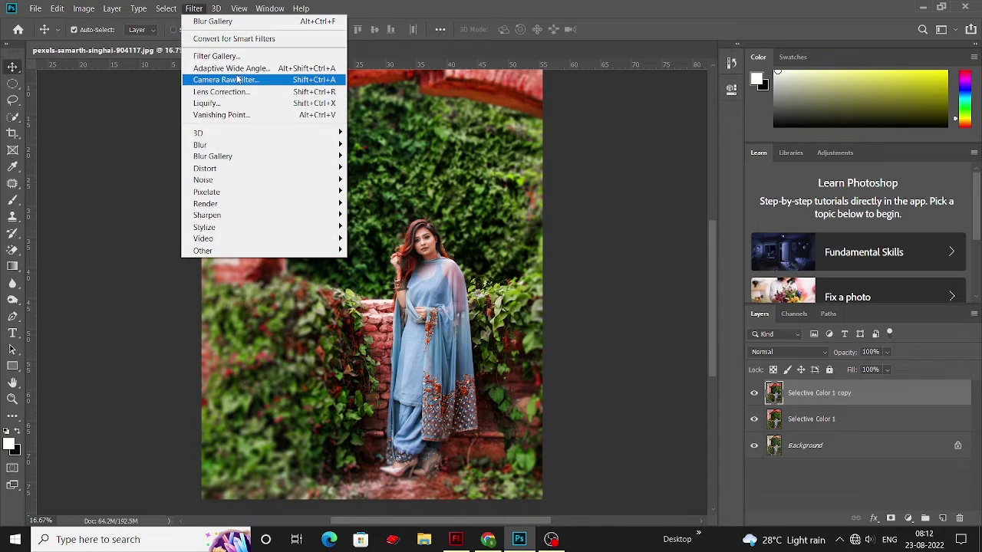
{"action": "left_click", "coordinate": [238, 74]}
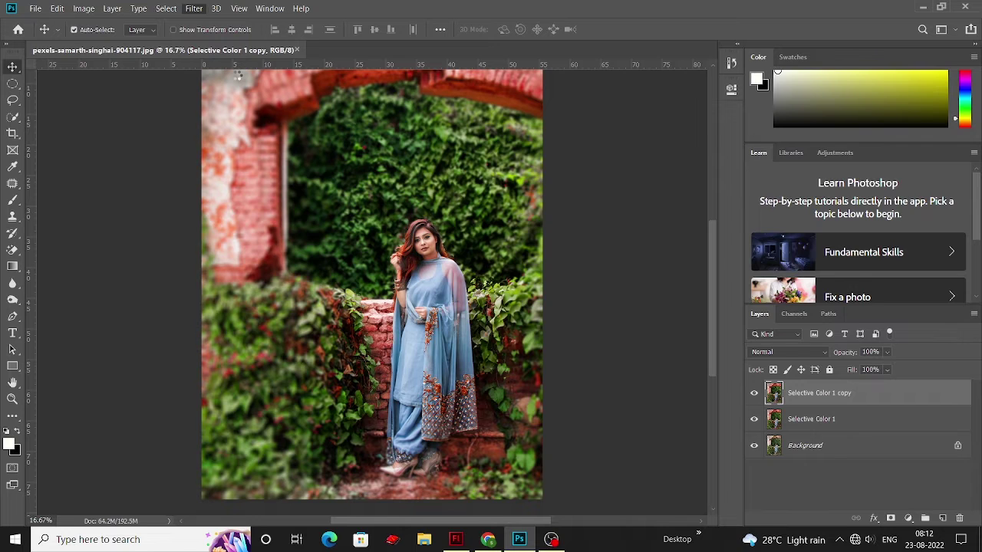
{"action": "left_click", "coordinate": [753, 181]}
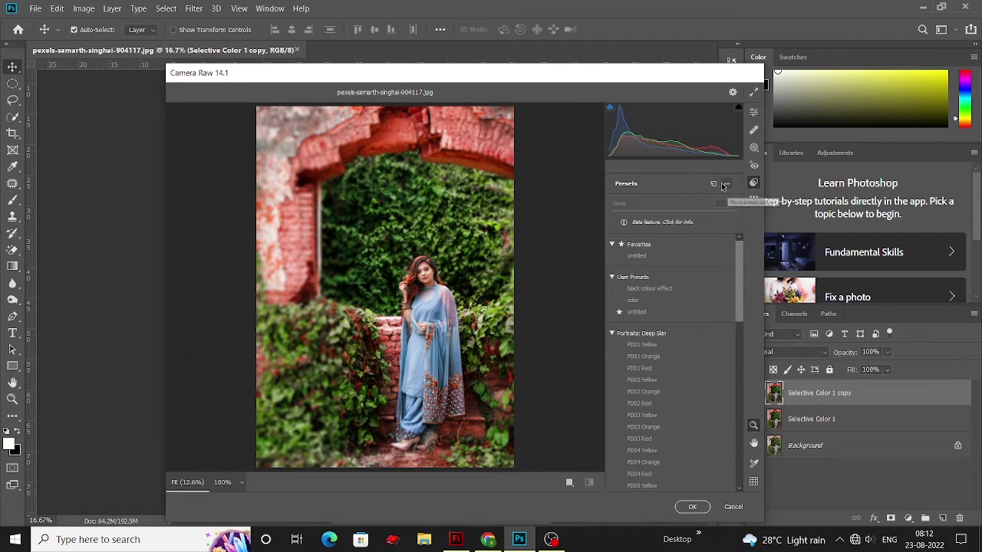
{"action": "left_click", "coordinate": [664, 288]}
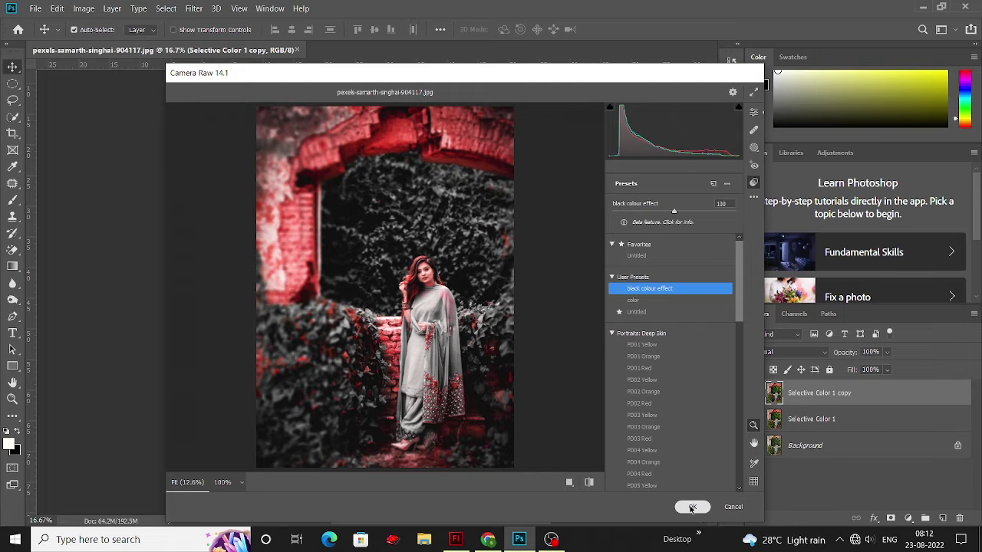
{"action": "left_click", "coordinate": [692, 507]}
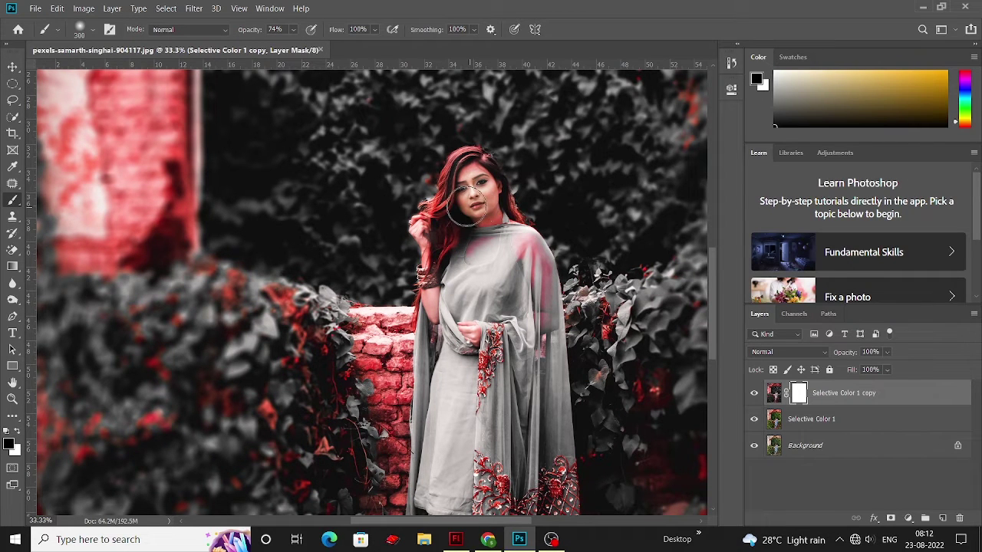
Paint black at 74% opacity over the woman's face and hair, shrinking the brush to 150
{"action": "left_click_drag", "start_coordinate": [488, 195], "coordinate": [441, 230]}
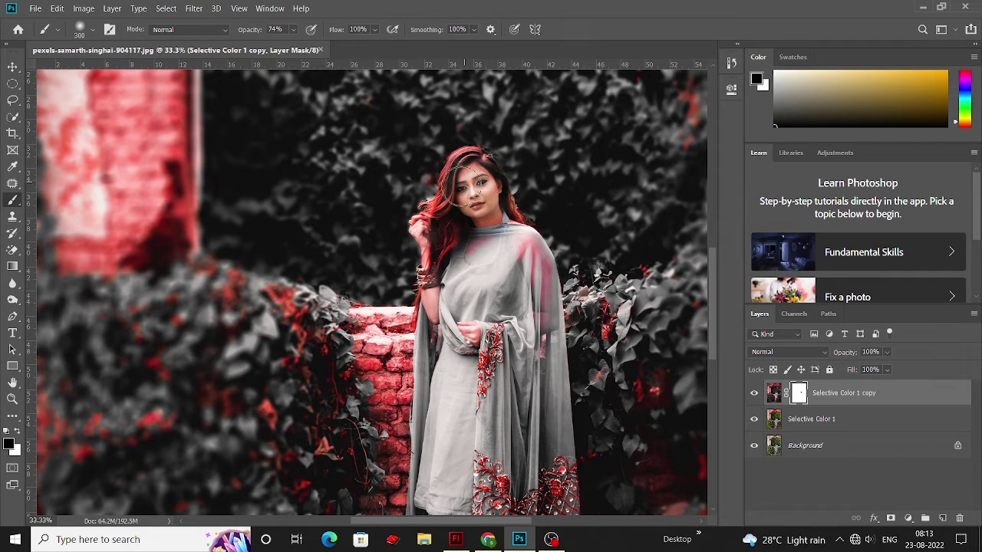
{"action": "key", "text": "["}
{"action": "key", "text": "["}
{"action": "key", "text": "["}
{"action": "mouse_move", "coordinate": [431, 229]}
{"action": "left_mouse_down"}
{"action": "mouse_move", "coordinate": [420, 223]}
{"action": "mouse_move", "coordinate": [430, 308]}
{"action": "left_mouse_up"}
{"action": "scroll", "coordinate": [474, 338], "scroll_direction": "down", "scroll_amount": 5}
{"action": "scroll", "coordinate": [474, 338], "scroll_direction": "down", "scroll_amount": 1}
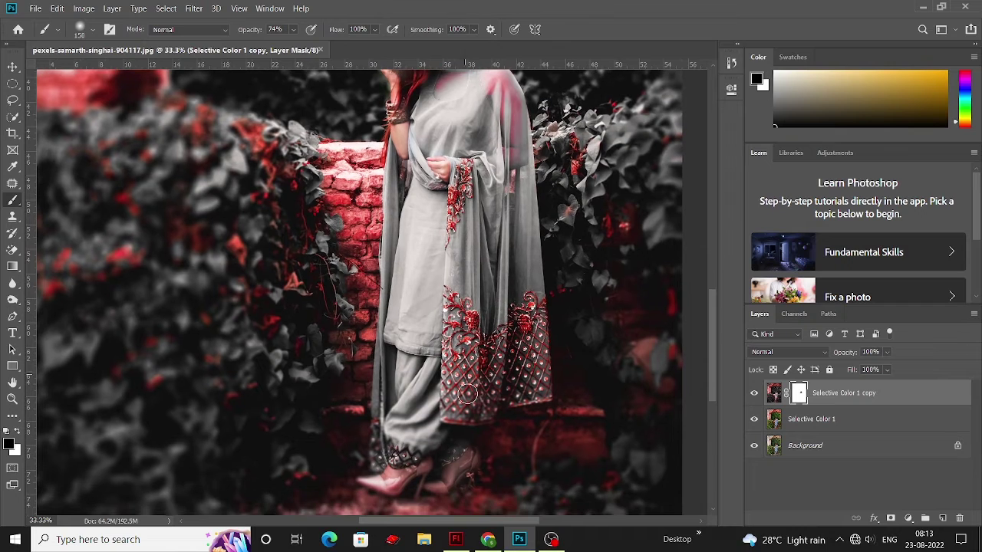
{"action": "scroll", "coordinate": [402, 307], "scroll_direction": "up", "scroll_amount": 5}
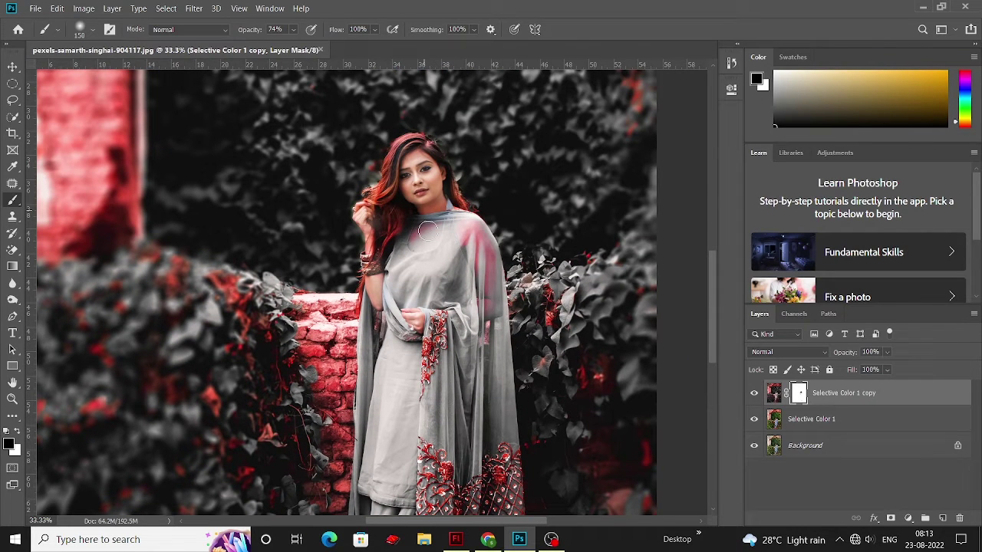
{"action": "key", "text": "ctrl+plus"}
{"action": "key", "text": "ctrl+minus"}
{"action": "key", "text": "ctrl+minus"}
{"action": "key", "text": "ctrl+minus"}
{"action": "key", "text": "ctrl+minus"}
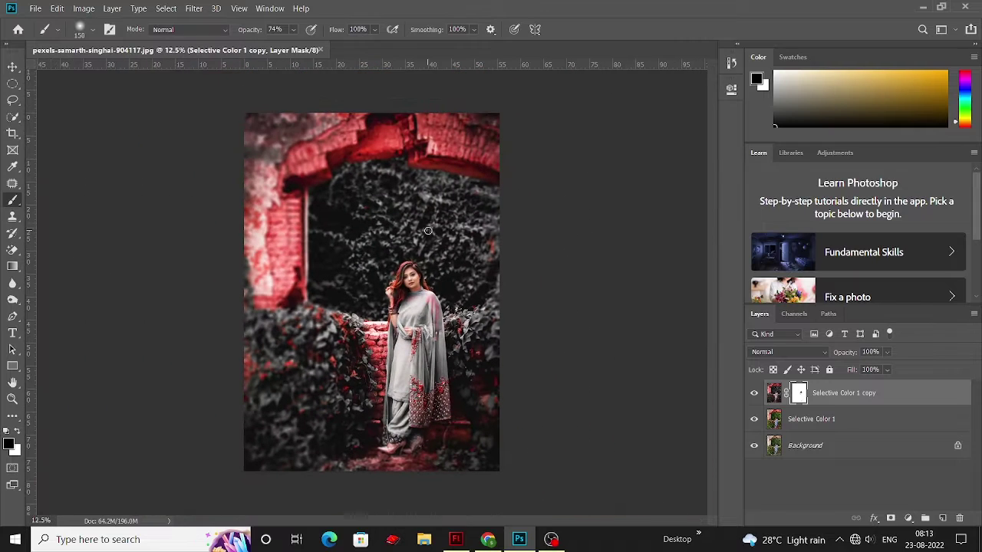
Raise Brightness to 6 with a Brightness/Contrast adjustment
{"action": "left_click", "coordinate": [12, 69]}
{"action": "left_click", "coordinate": [84, 9]}
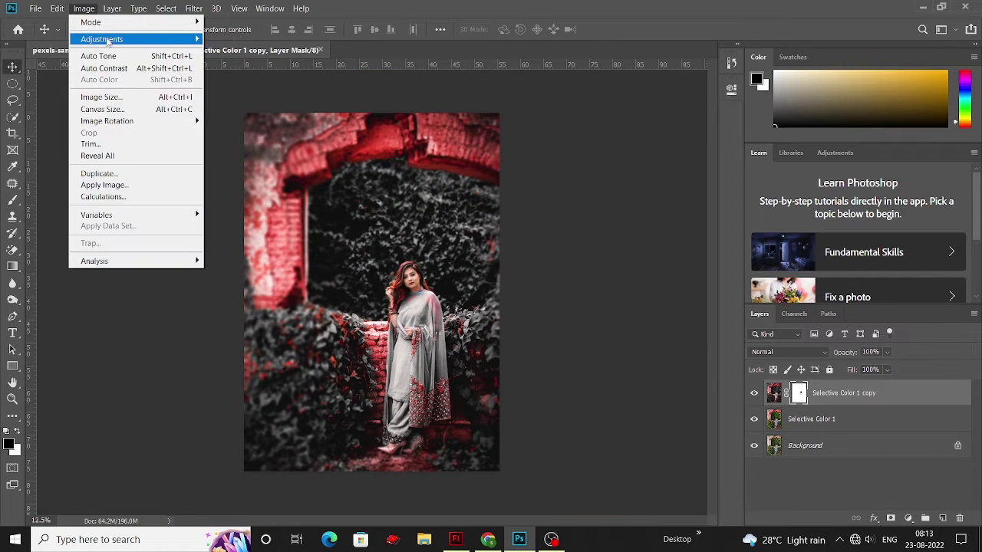
{"action": "left_click", "coordinate": [234, 40]}
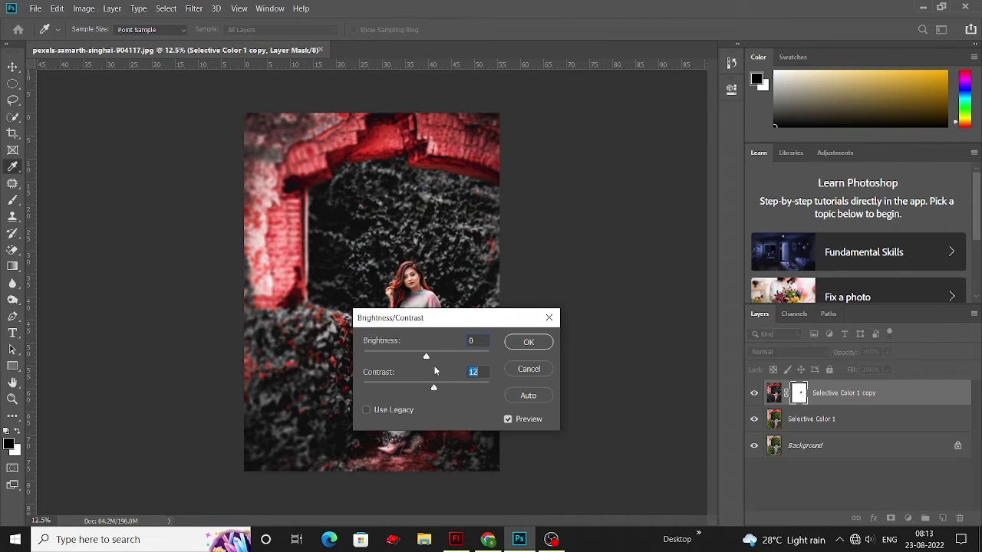
{"action": "left_click_drag", "start_coordinate": [439, 320], "coordinate": [566, 305]}
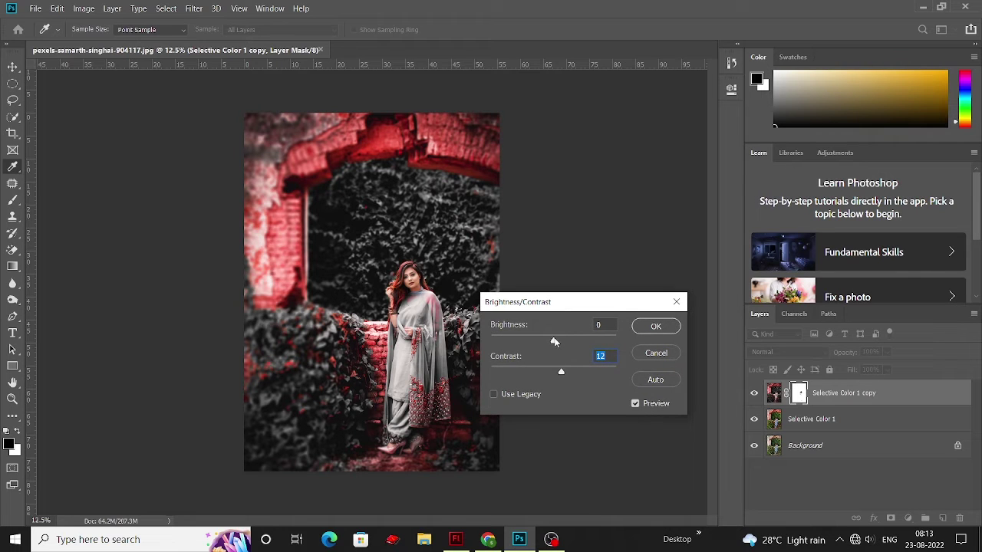
{"action": "left_click_drag", "start_coordinate": [554, 342], "coordinate": [557, 342]}
{"action": "left_click", "coordinate": [656, 327]}
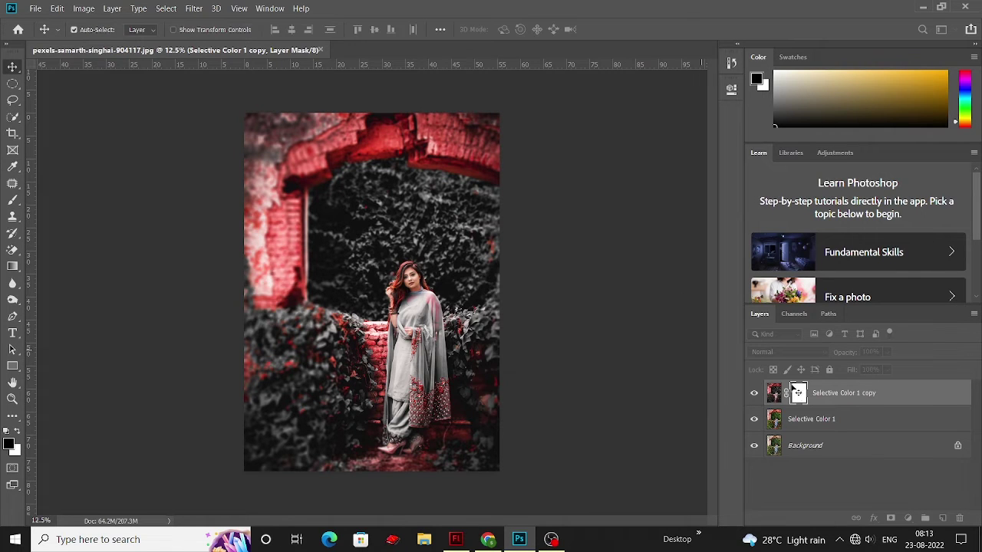
Compare the grade on and off, then merge both grade layers into one
{"action": "left_click", "coordinate": [754, 393]}
{"action": "left_click", "coordinate": [754, 392]}
{"action": "left_click", "coordinate": [753, 392]}
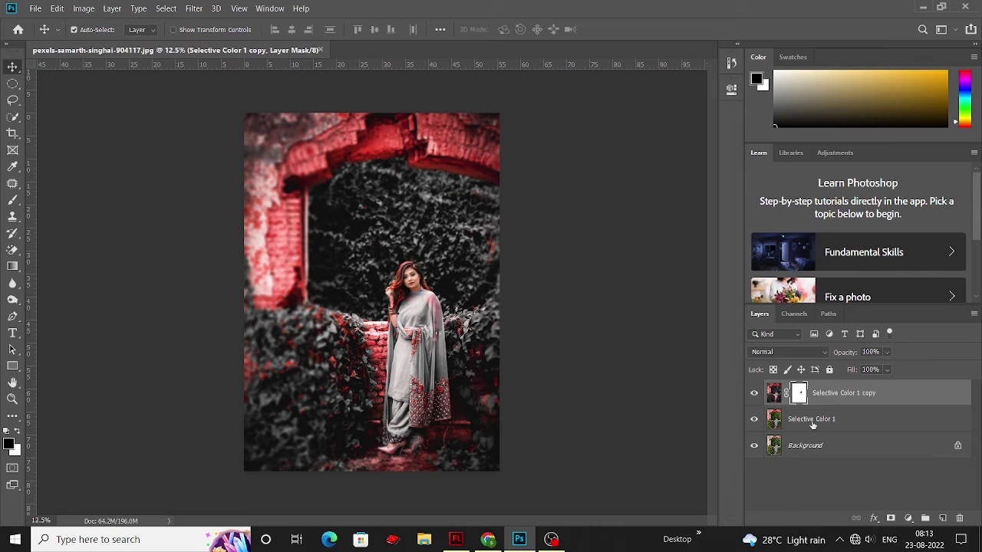
{"action": "left_click", "coordinate": [813, 420], "text": "shift"}
{"action": "key", "text": "ctrl+e"}
Toggle the merged grade's visibility to compare with the original, leaving it shown
{"action": "left_click", "coordinate": [754, 393]}
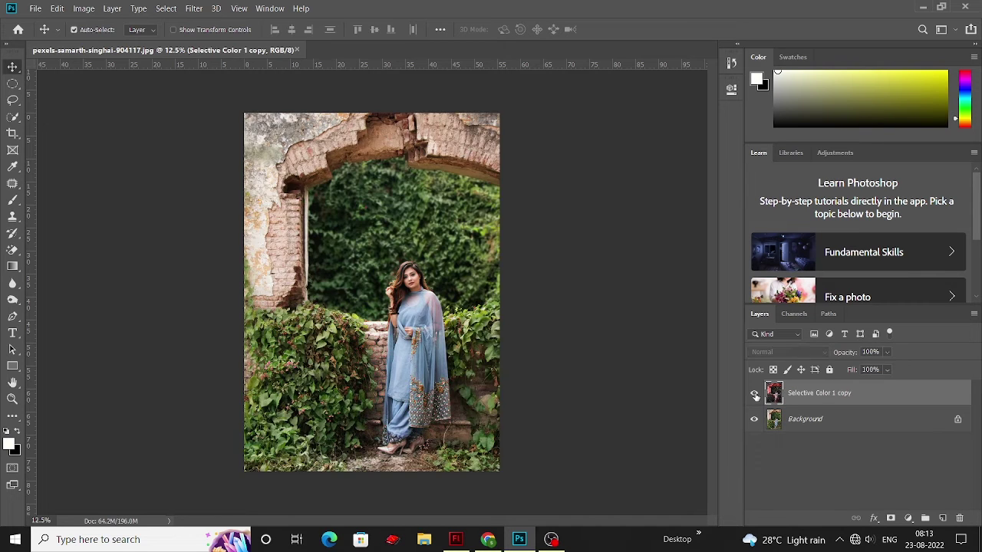
{"action": "left_click", "coordinate": [753, 393]}
{"action": "left_click", "coordinate": [754, 393]}
{"action": "left_click", "coordinate": [754, 392]}
{"action": "left_click", "coordinate": [754, 393]}
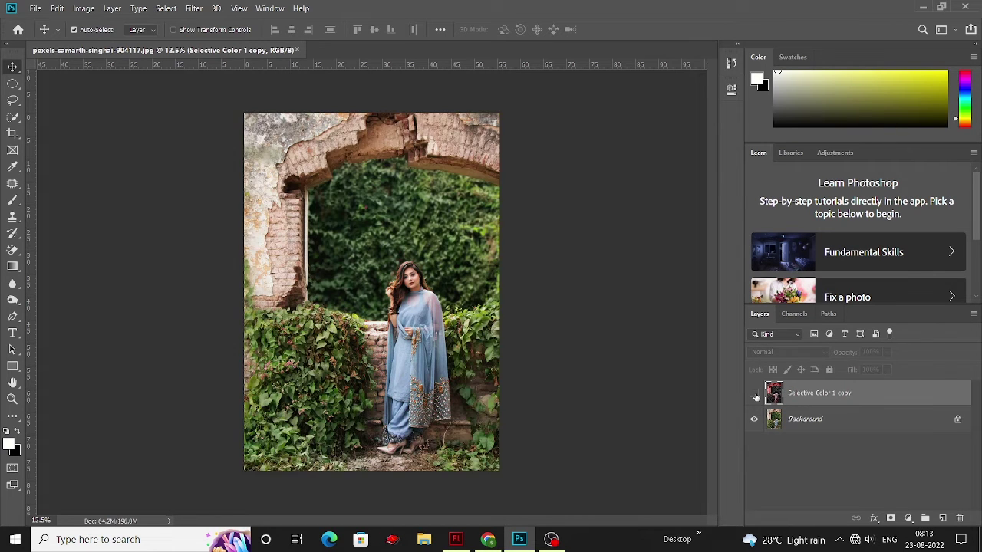
{"action": "left_click", "coordinate": [754, 393]}
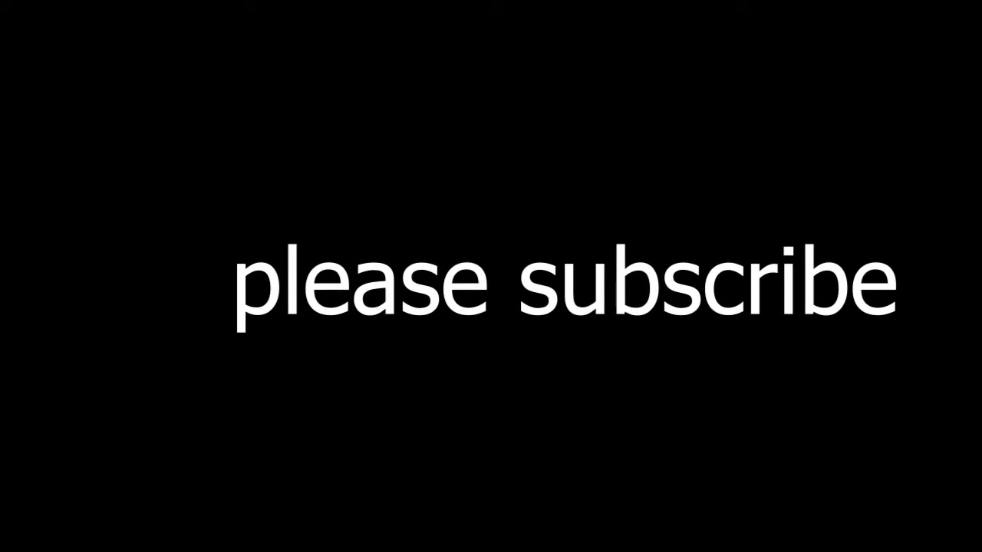